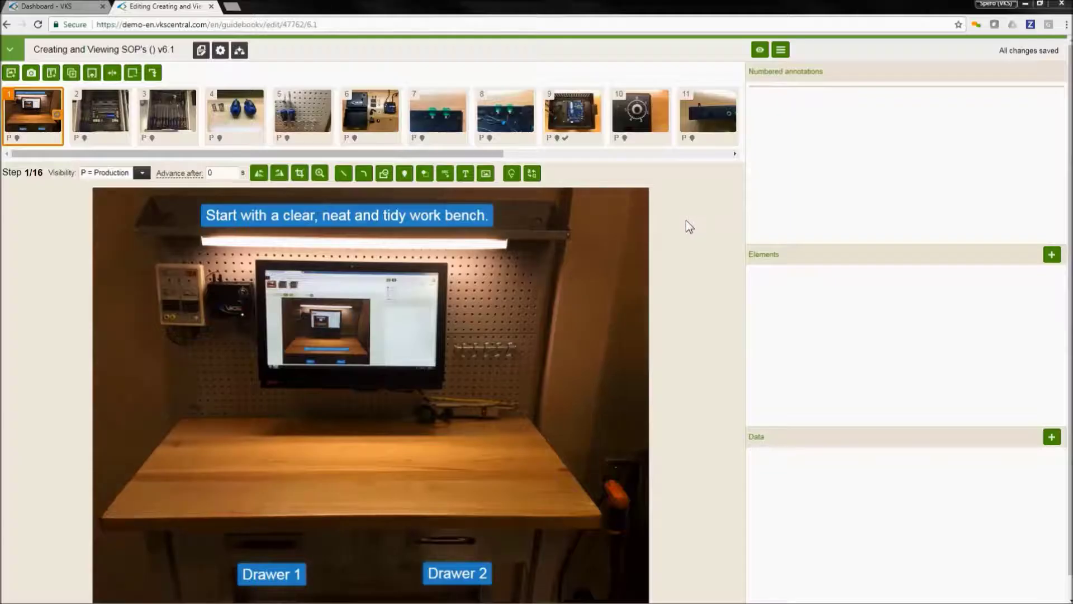
Add a form element to step 1 and name it 'Pre Production Checklist'
click(1053, 255)
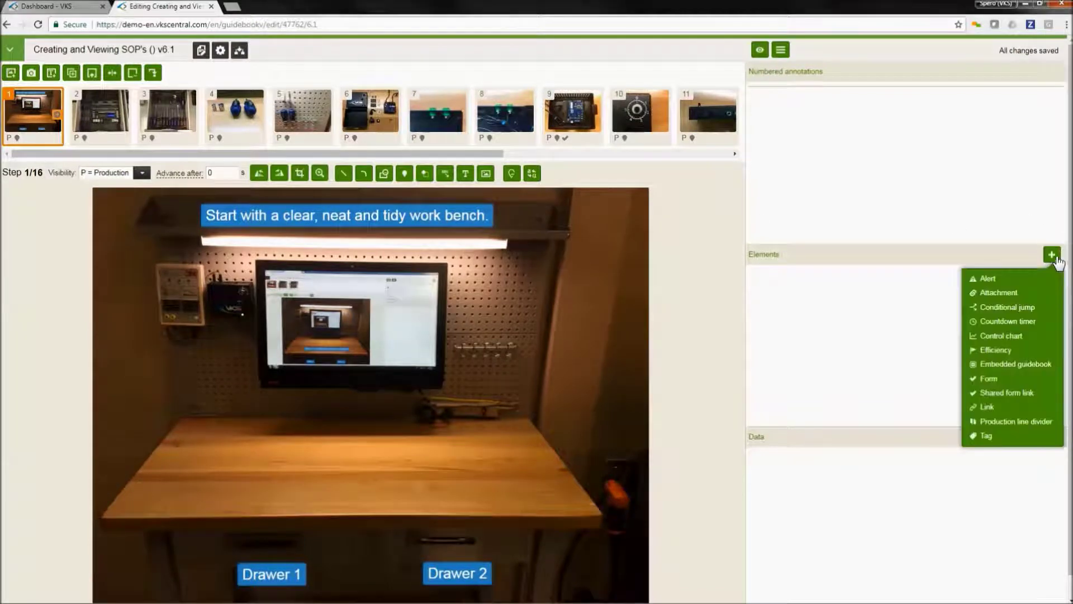
click(1006, 380)
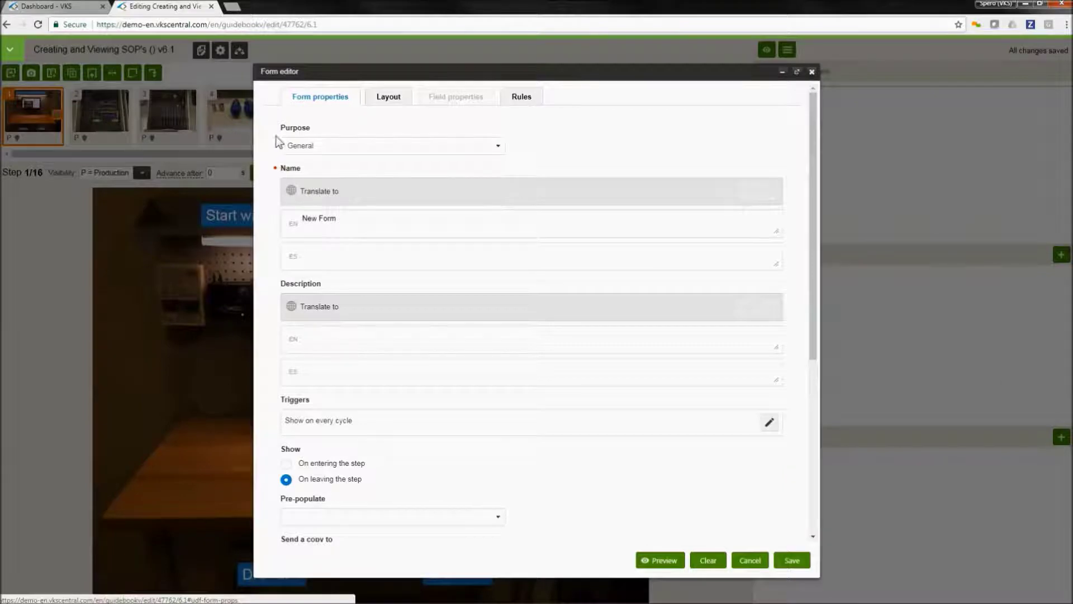
drag(353, 218, 300, 222)
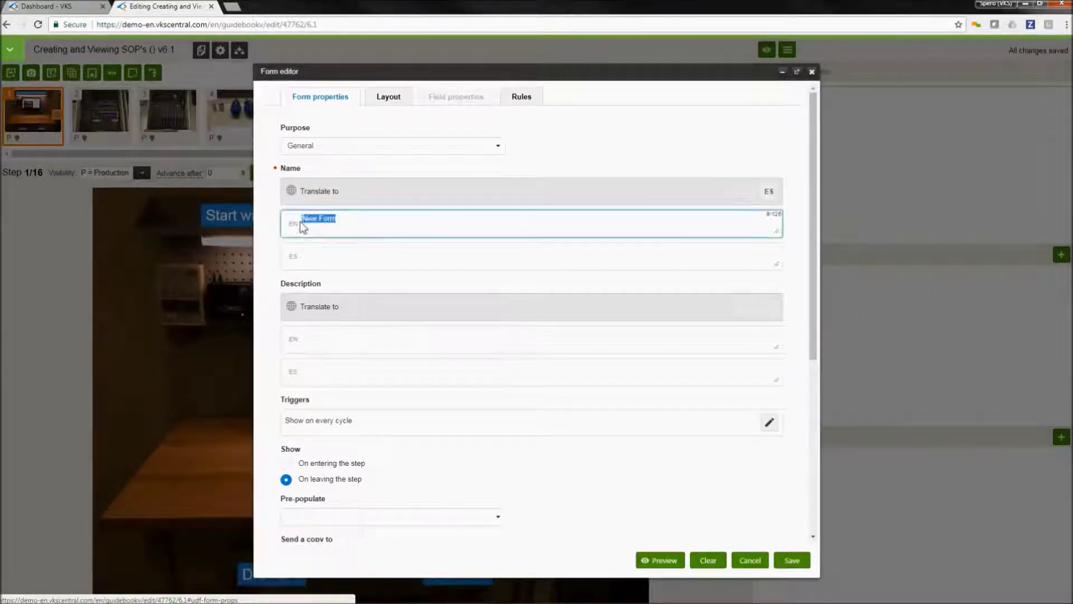
text(Pre)
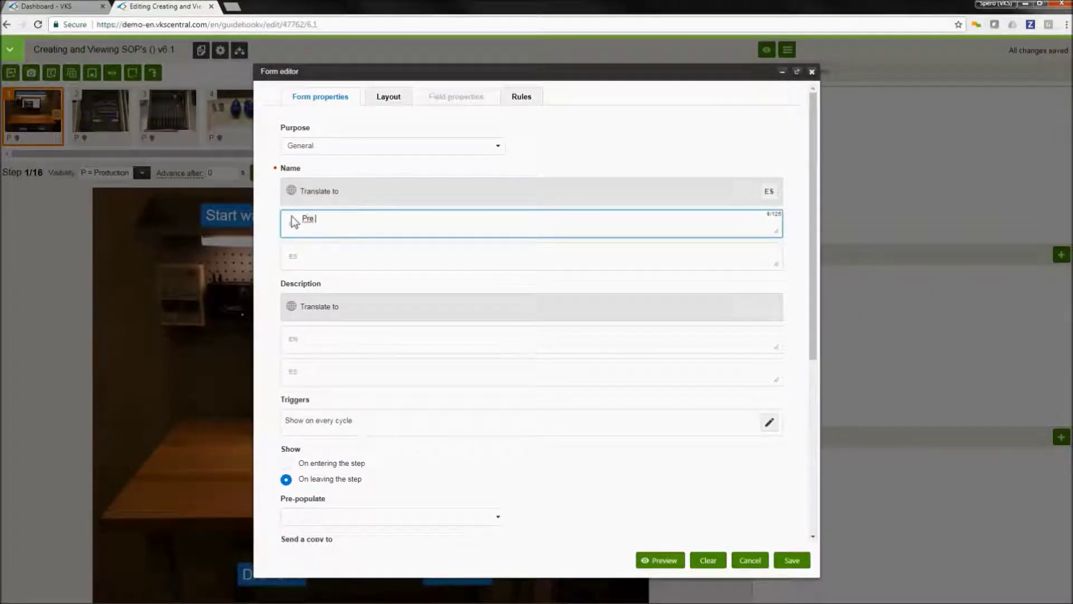
text( Production Checklist)
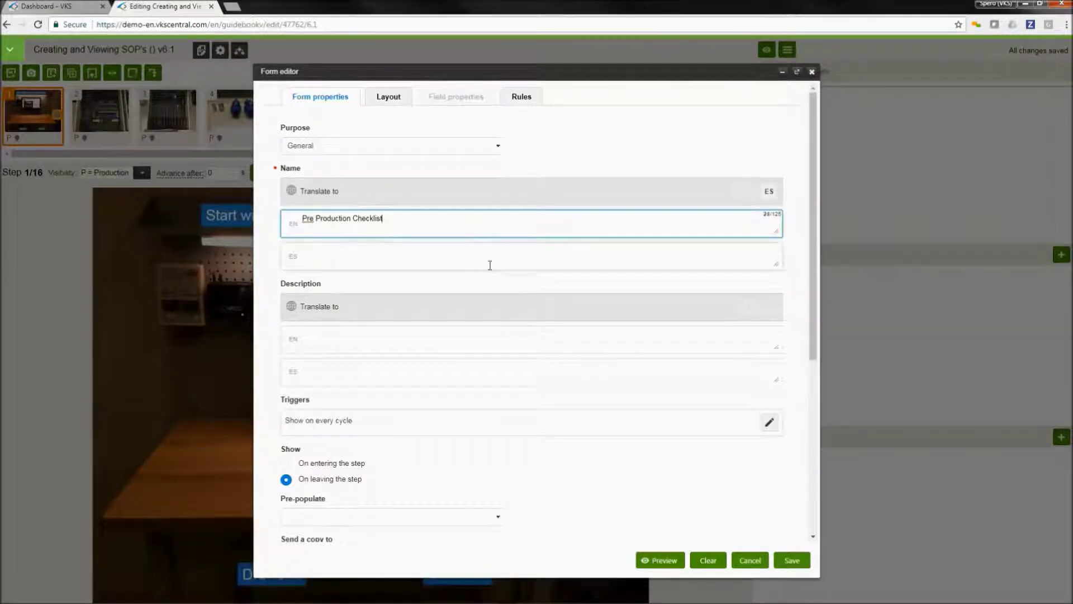
scroll(501, 290, down, 1)
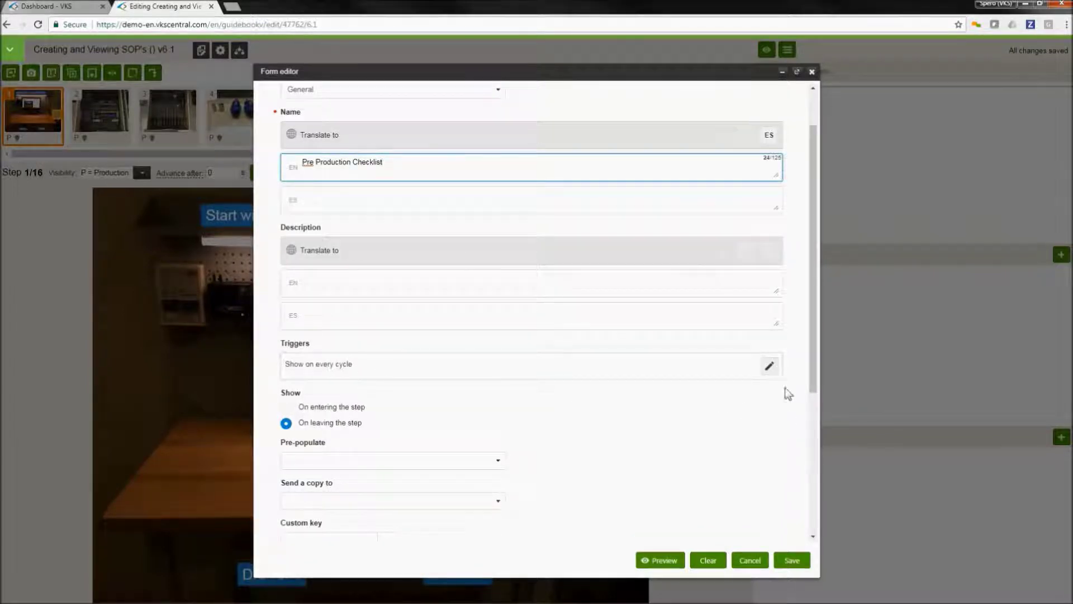
Change the form's trigger to show on the 1st cycle, displayed on entering the step
click(769, 366)
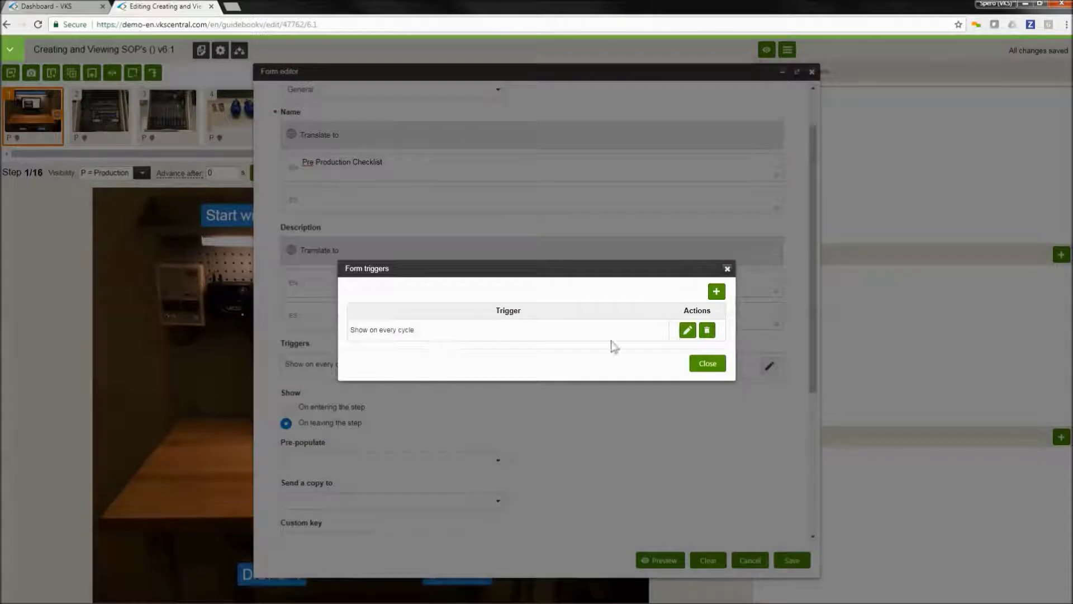
click(688, 330)
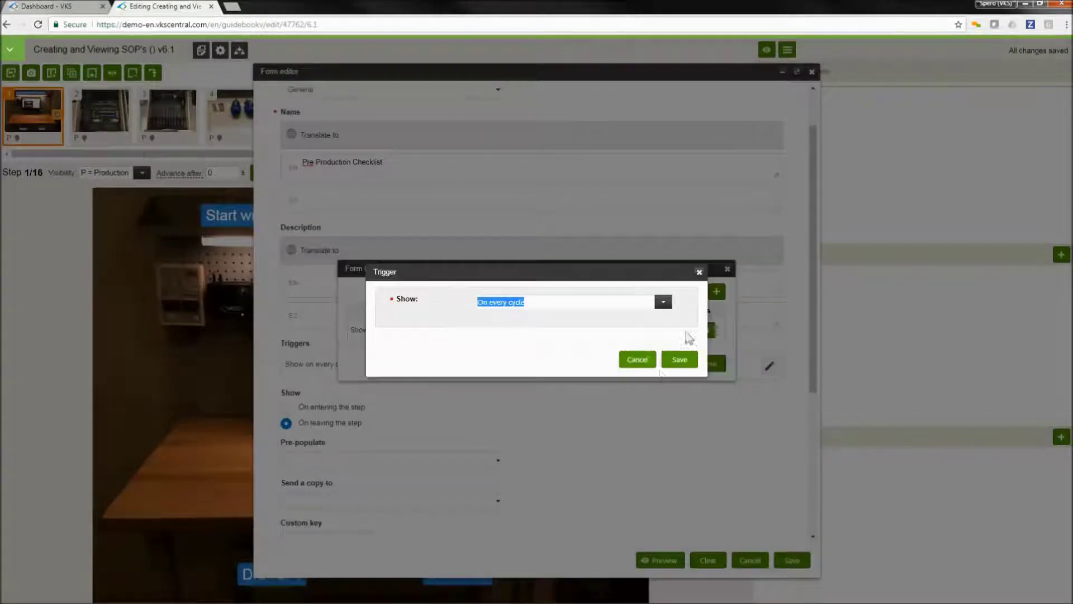
click(664, 303)
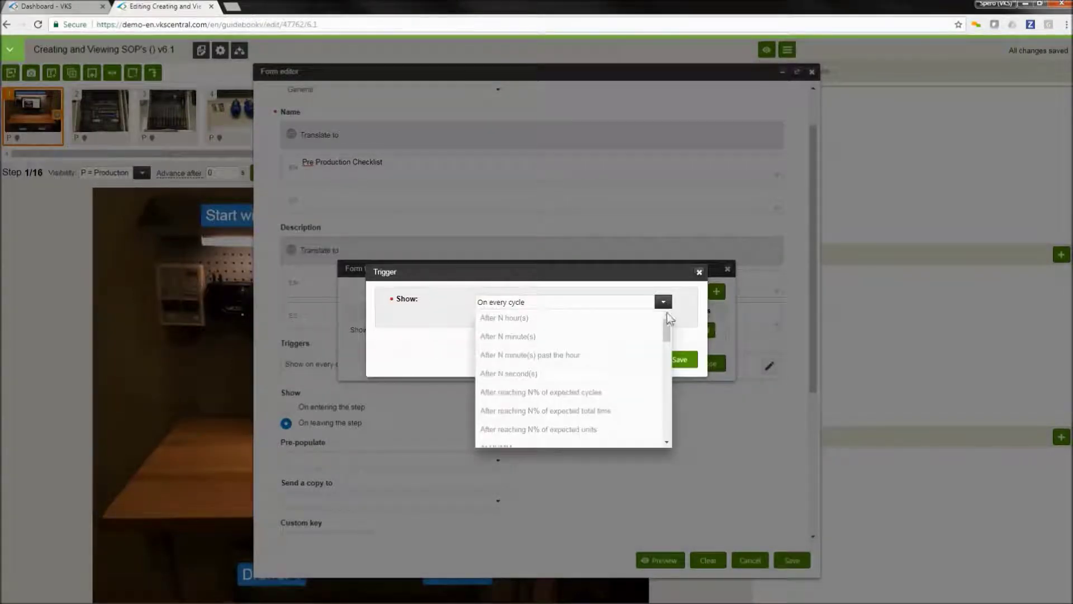
drag(669, 328, 668, 376)
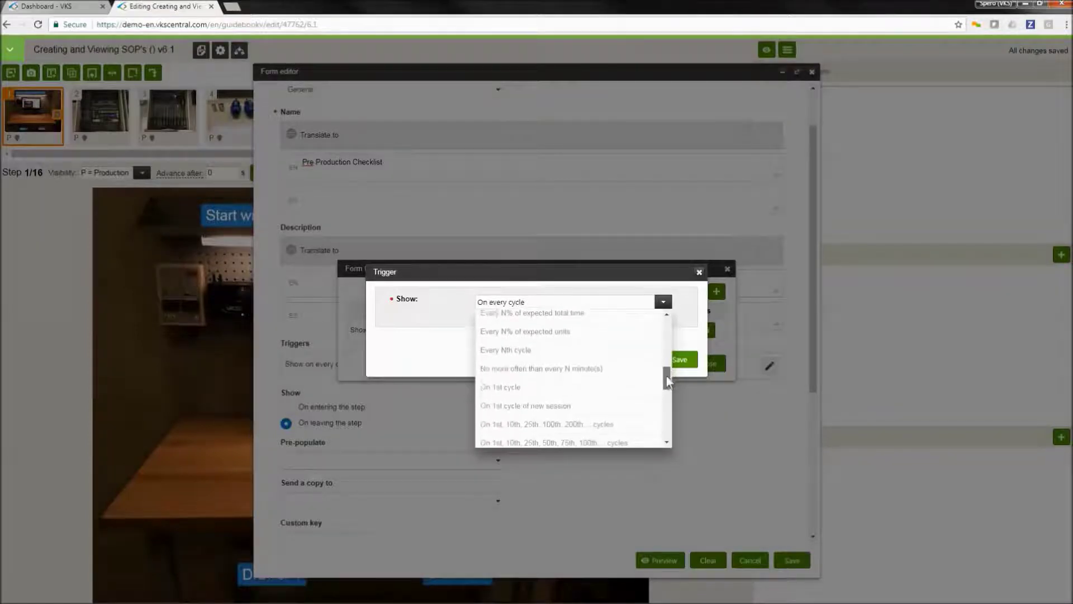
click(538, 385)
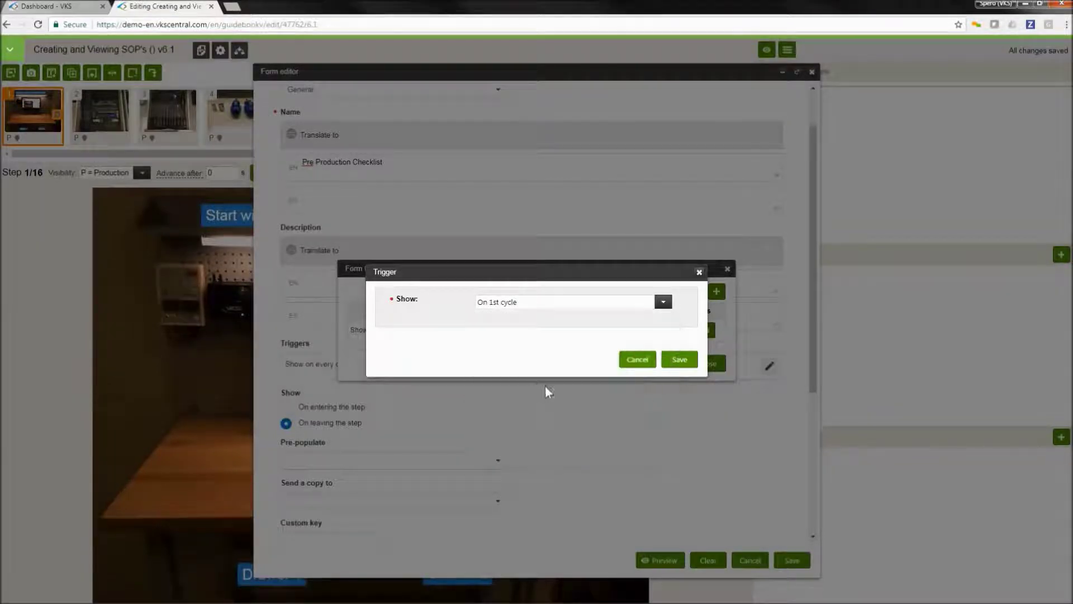
click(682, 363)
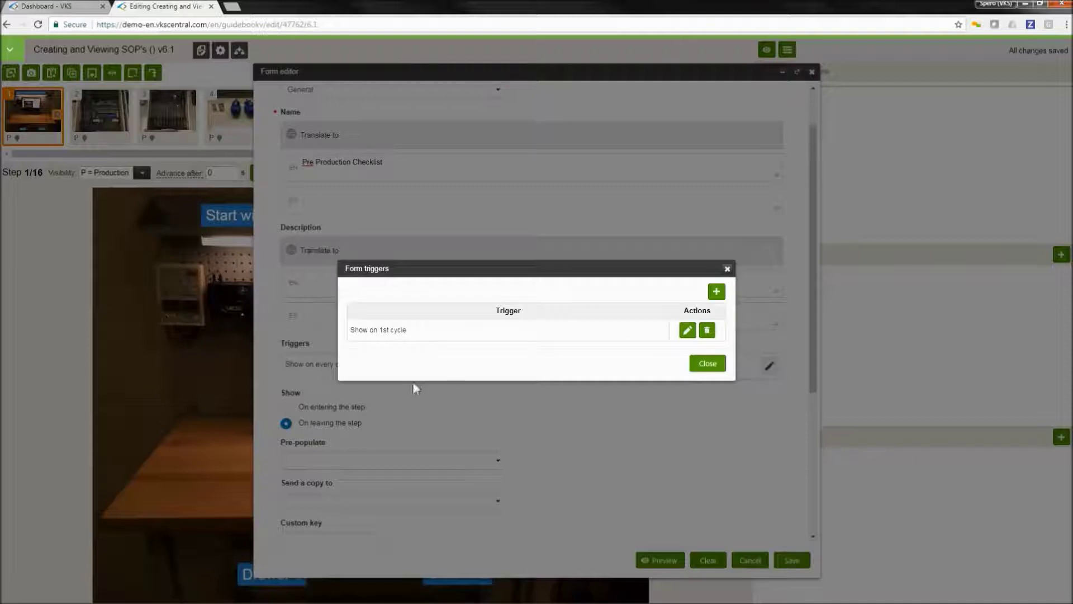
click(708, 364)
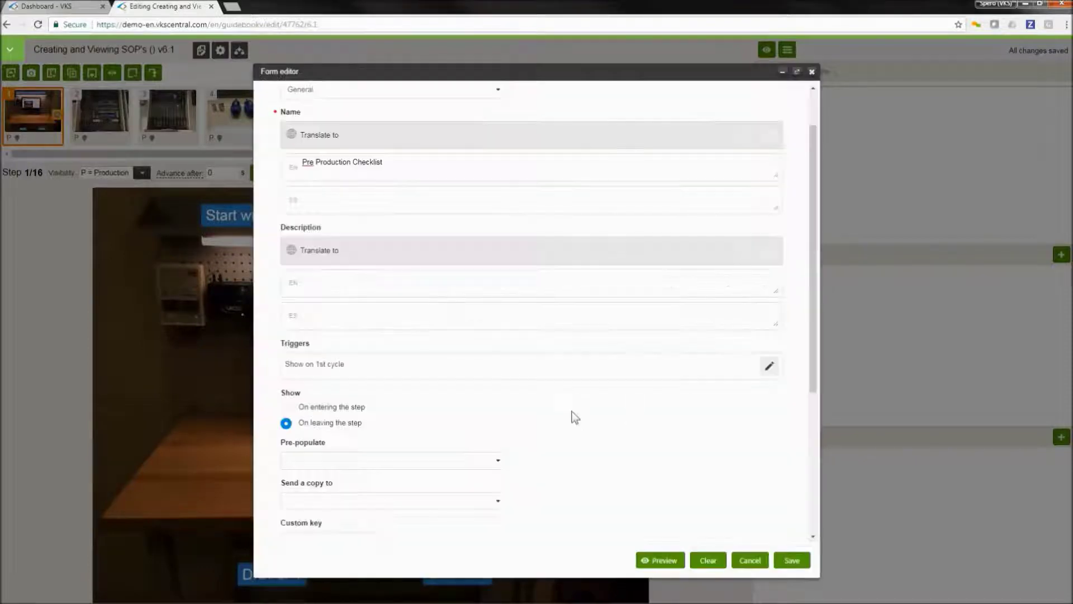
click(286, 407)
scroll(524, 326, up, 2)
click(390, 99)
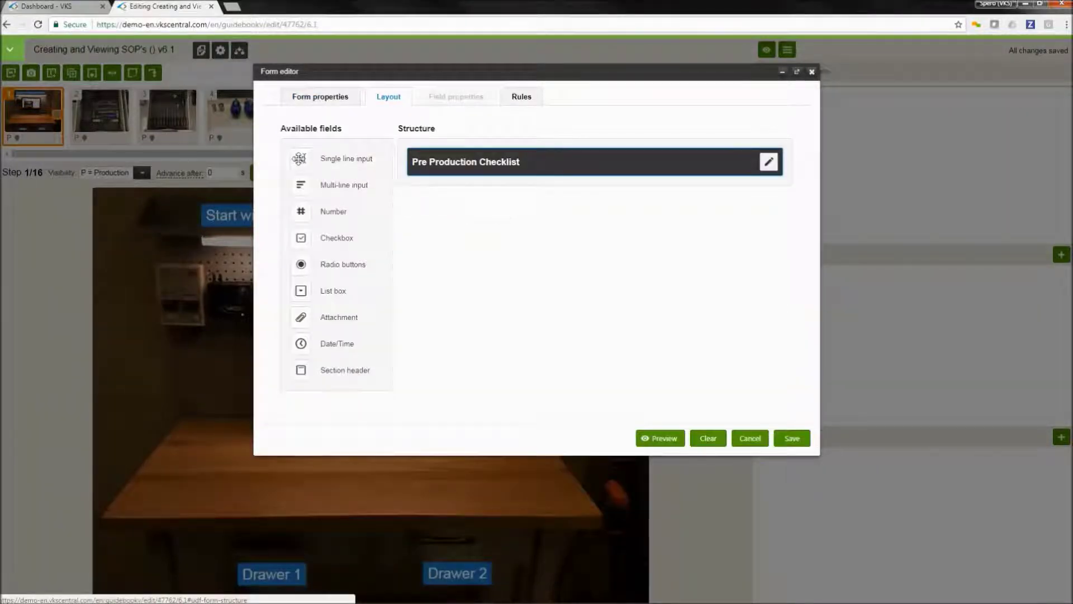
Add sample fields (single line, multi-line, checkbox, radio, list box, attachment), preview, and insert a Section header
click(299, 159)
click(300, 185)
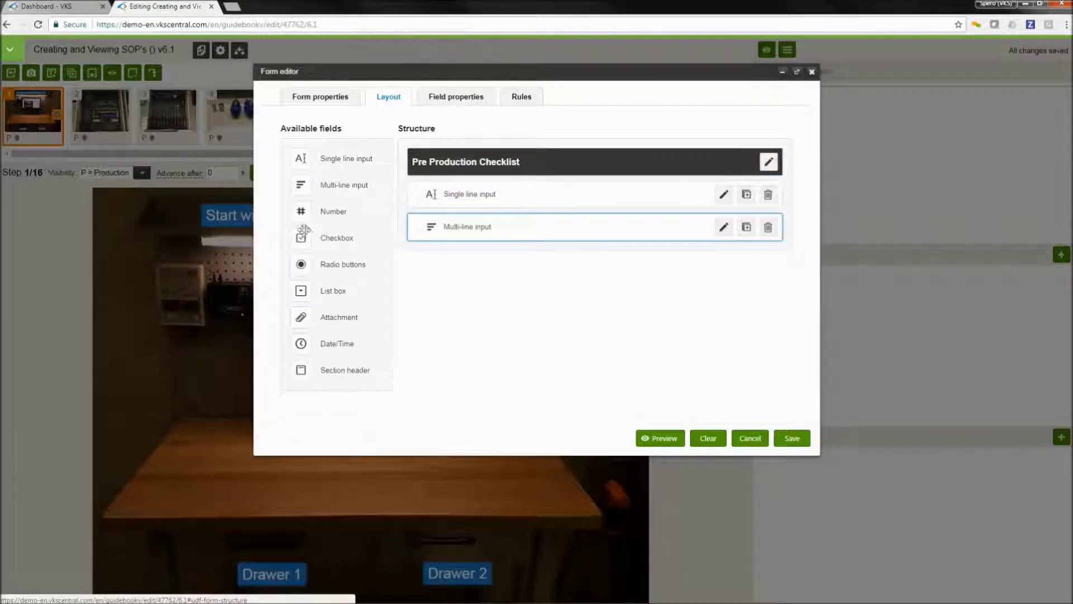
click(302, 235)
click(301, 266)
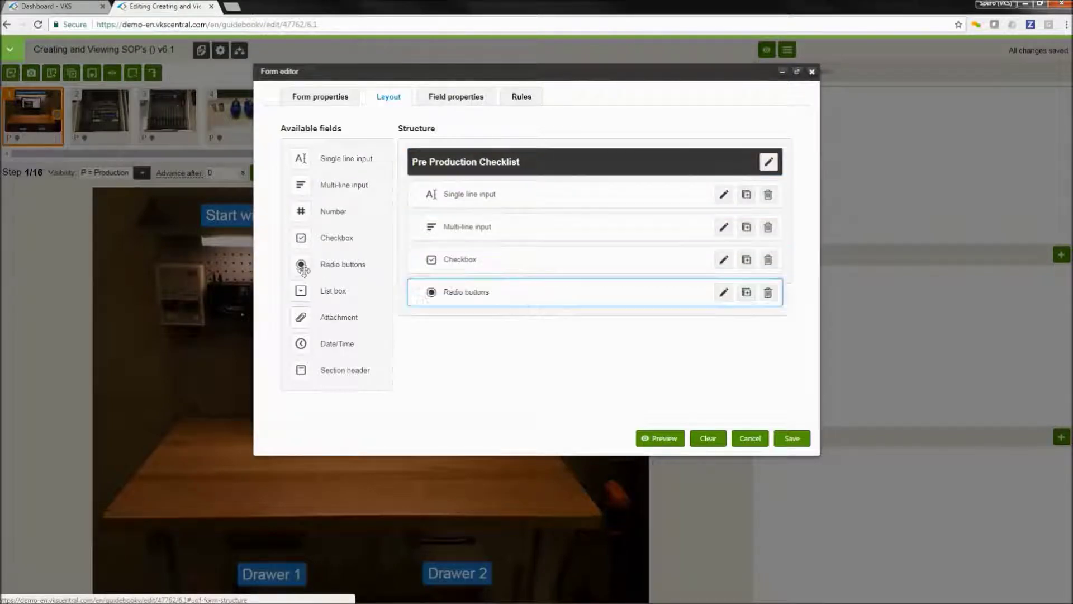
click(300, 292)
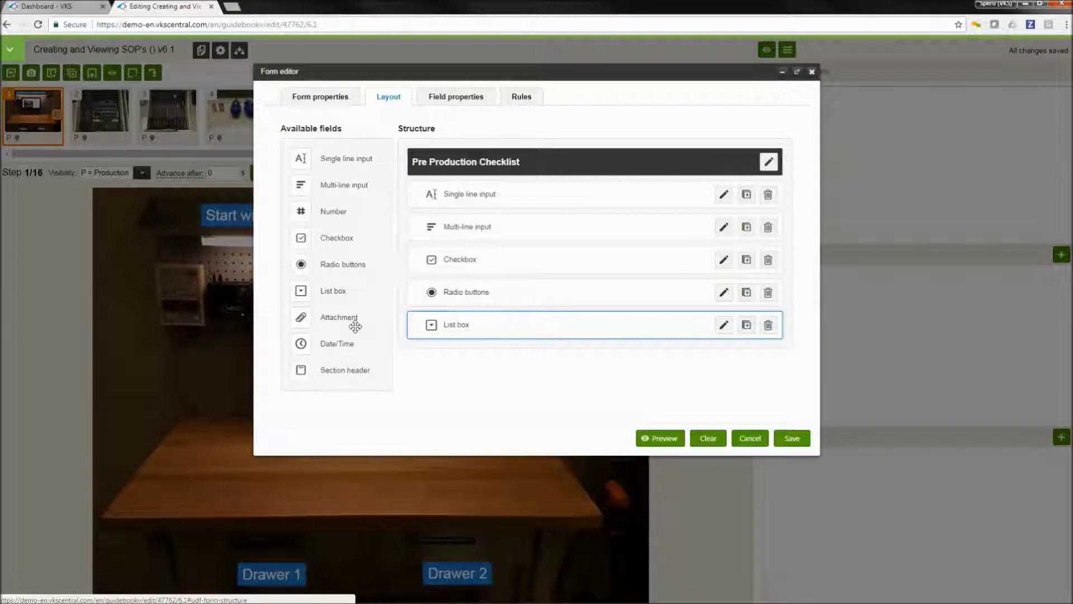
click(302, 319)
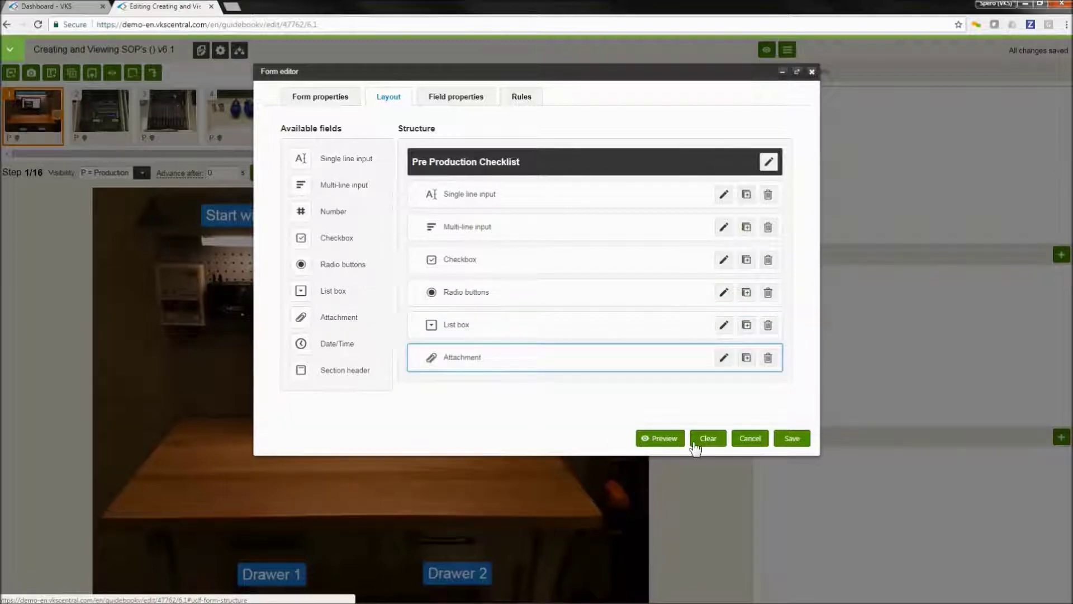
click(668, 439)
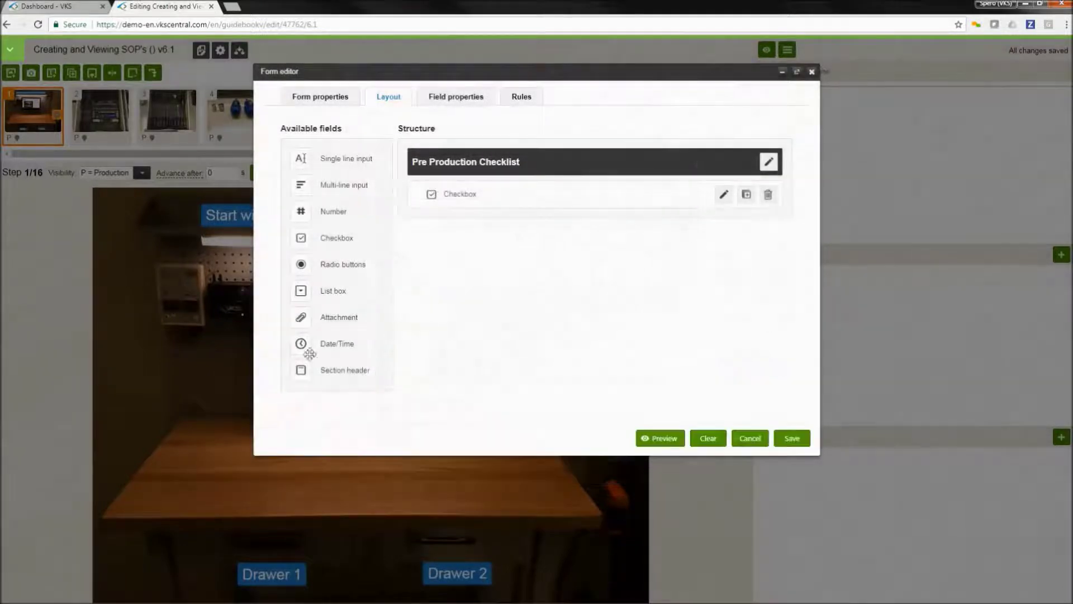
click(301, 372)
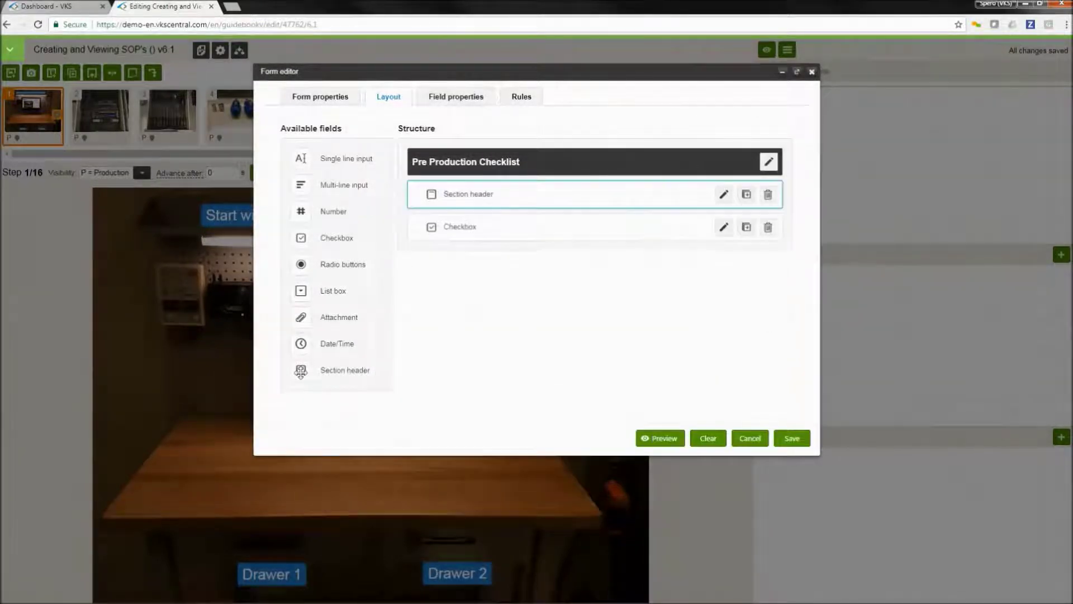
click(539, 196)
Title the Section header 'Confirm the following PPE is worn'
drag(453, 205, 292, 206)
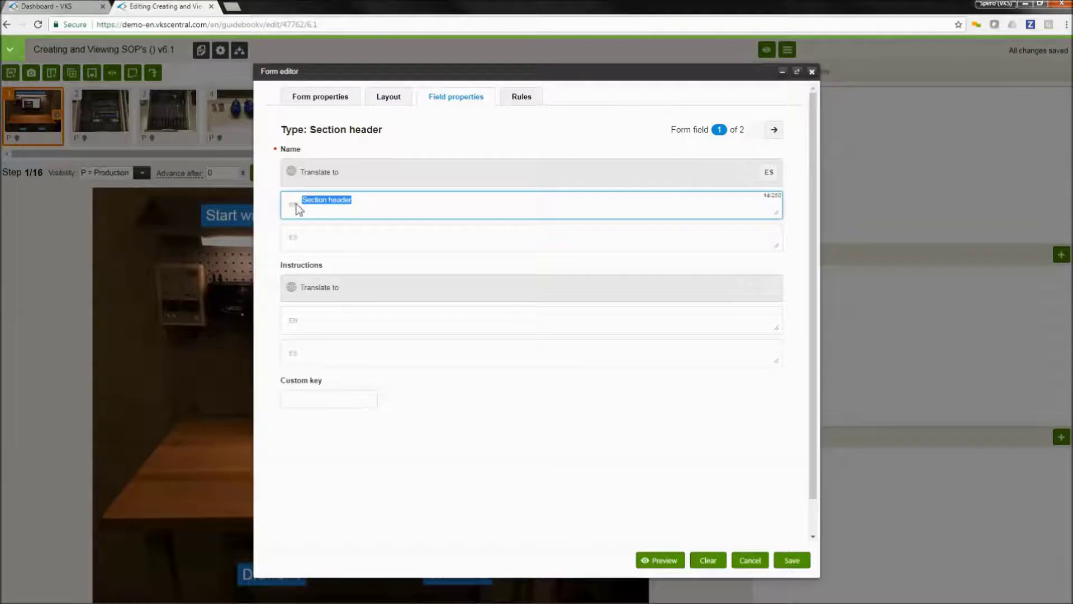
text(Confirm )
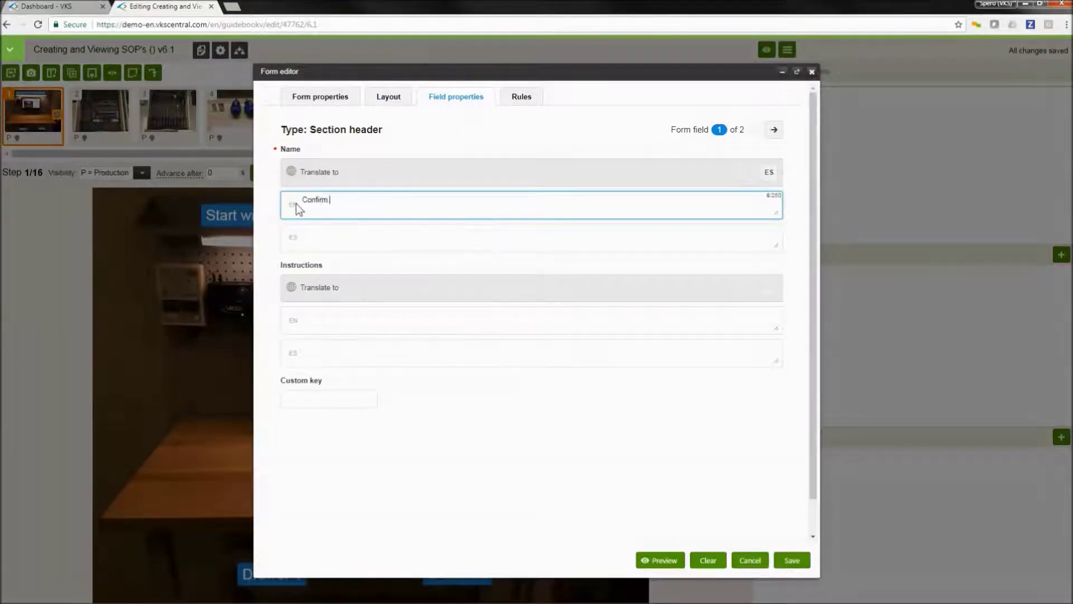
text(the following PPE is worn)
click(776, 132)
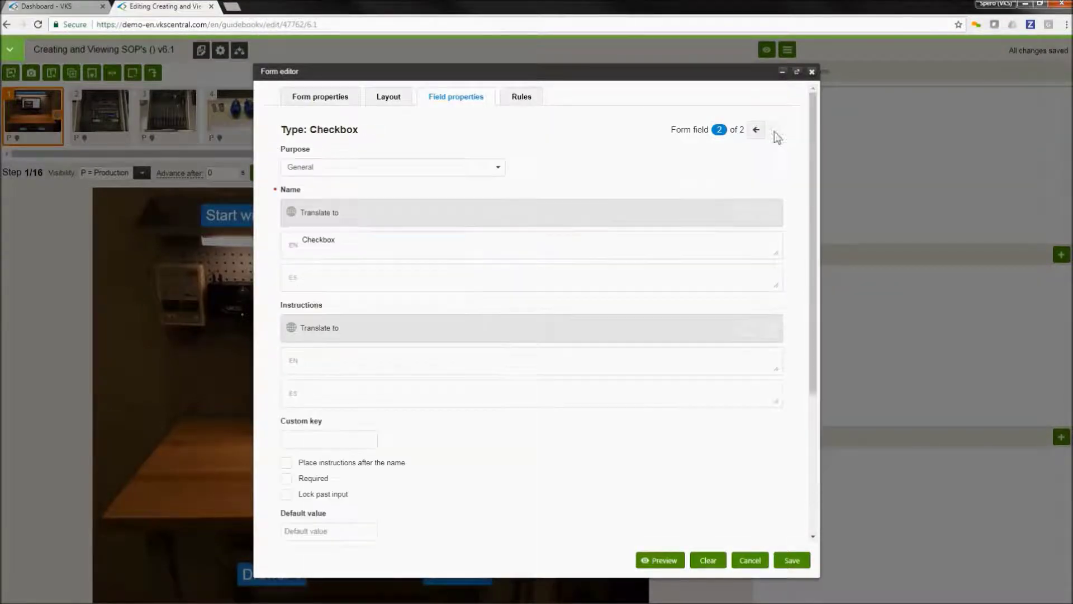
Make the checkbox list Safety Glasses and ESD Bracelet, required, with the choice 'Confirmed'
drag(363, 244, 300, 242)
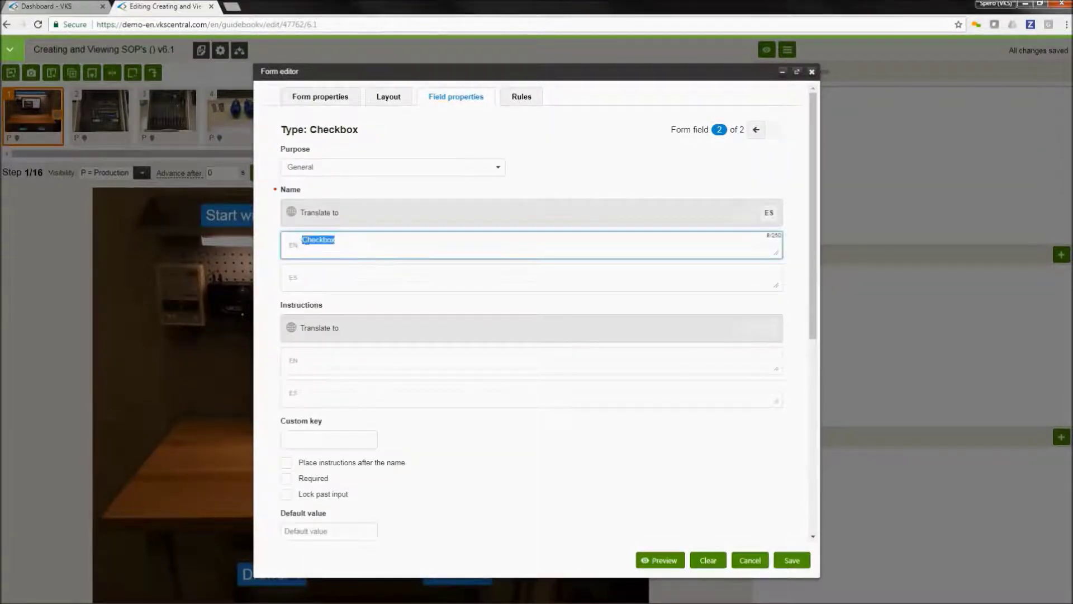
key(BackSpace)
text(Safety Glasses)
key(Return)
text(ESD Br)
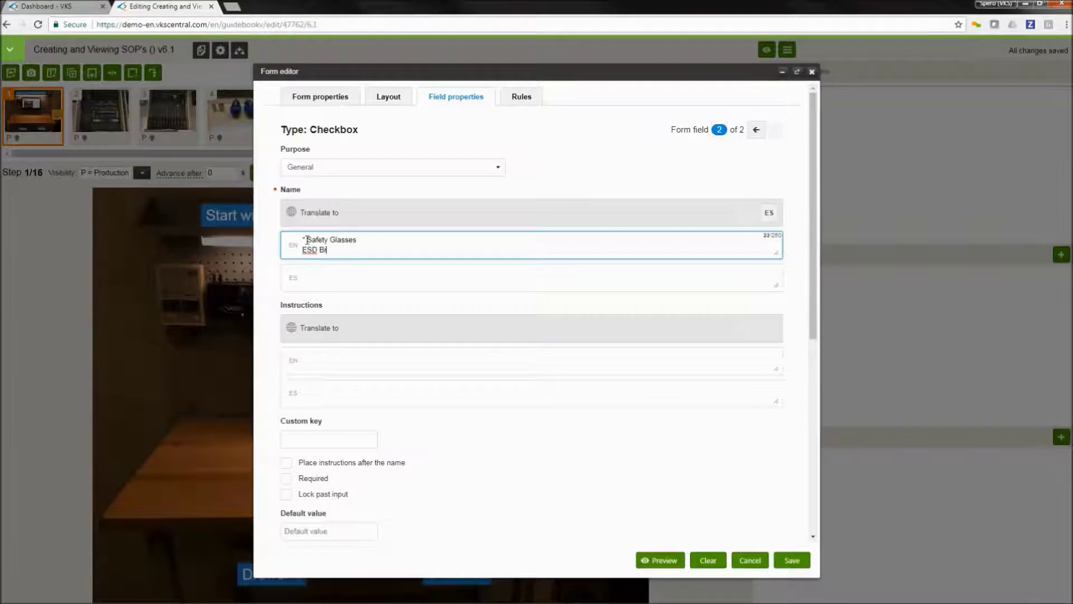
text(acelet)
scroll(505, 360, down, 1)
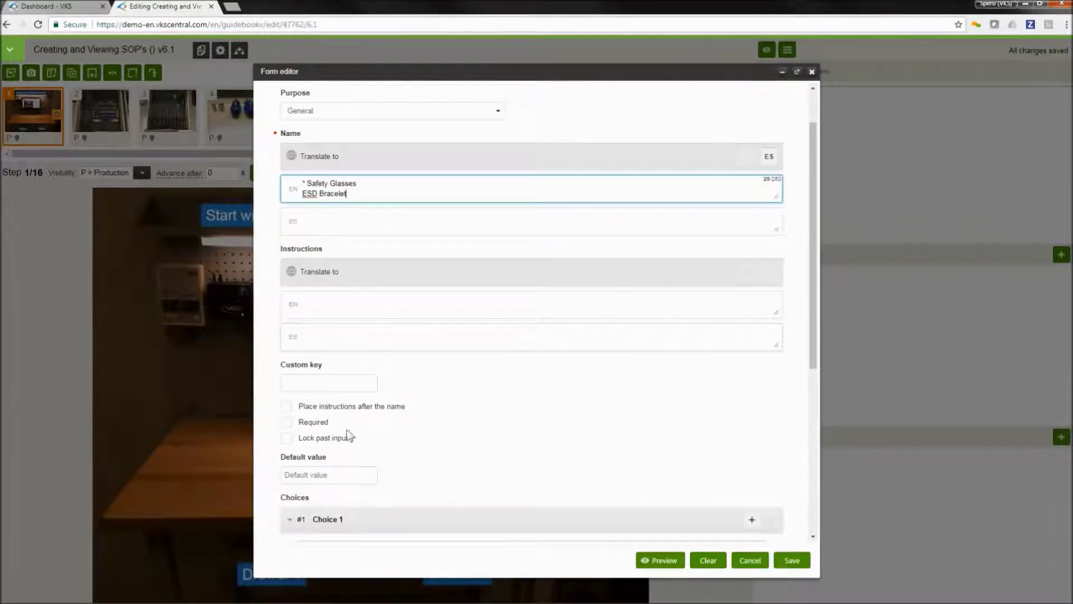
click(285, 422)
scroll(505, 412, down, 2)
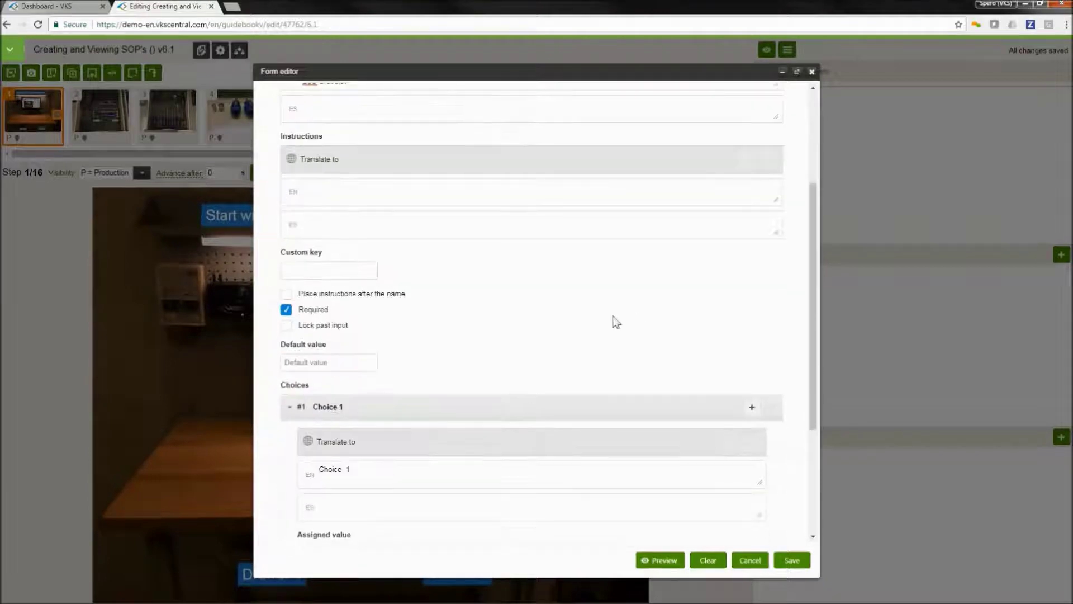
triple_click(375, 472)
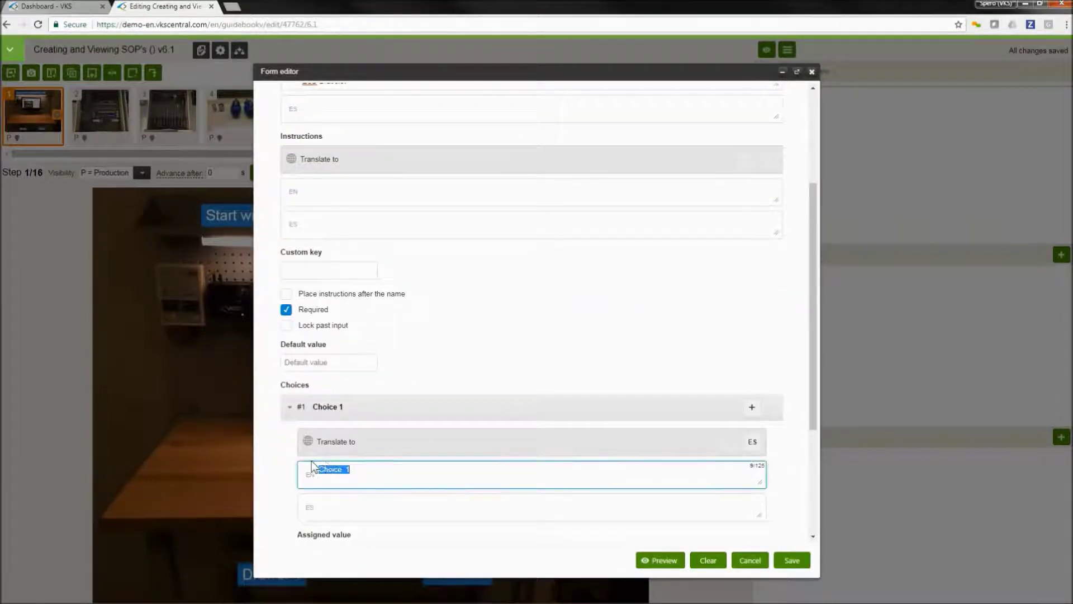
text(Confirmed)
click(664, 560)
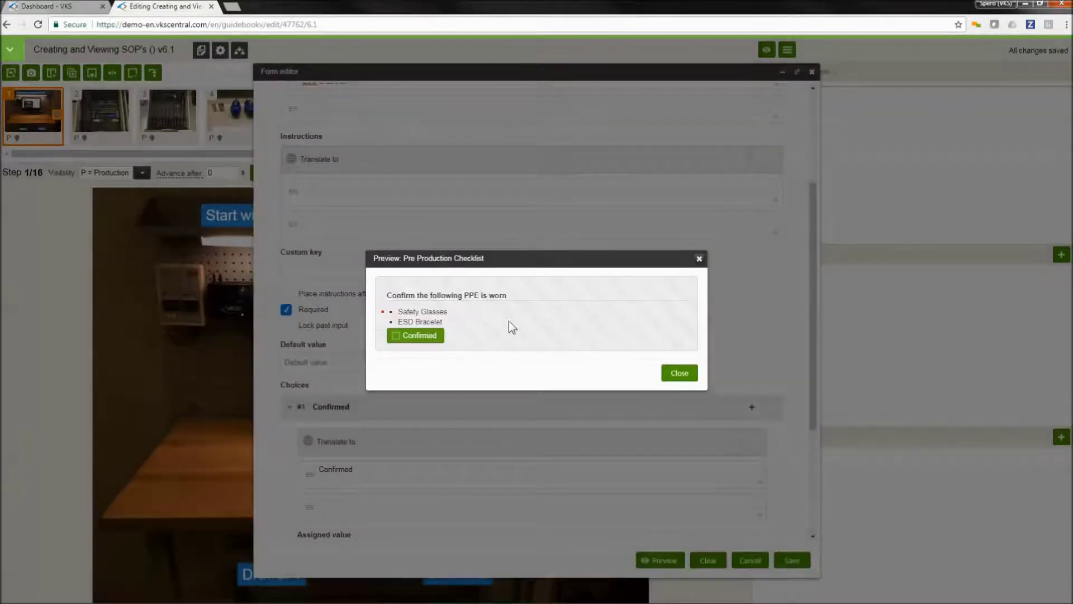
Close the preview and save the Pre Production Checklist form to step 1
click(680, 373)
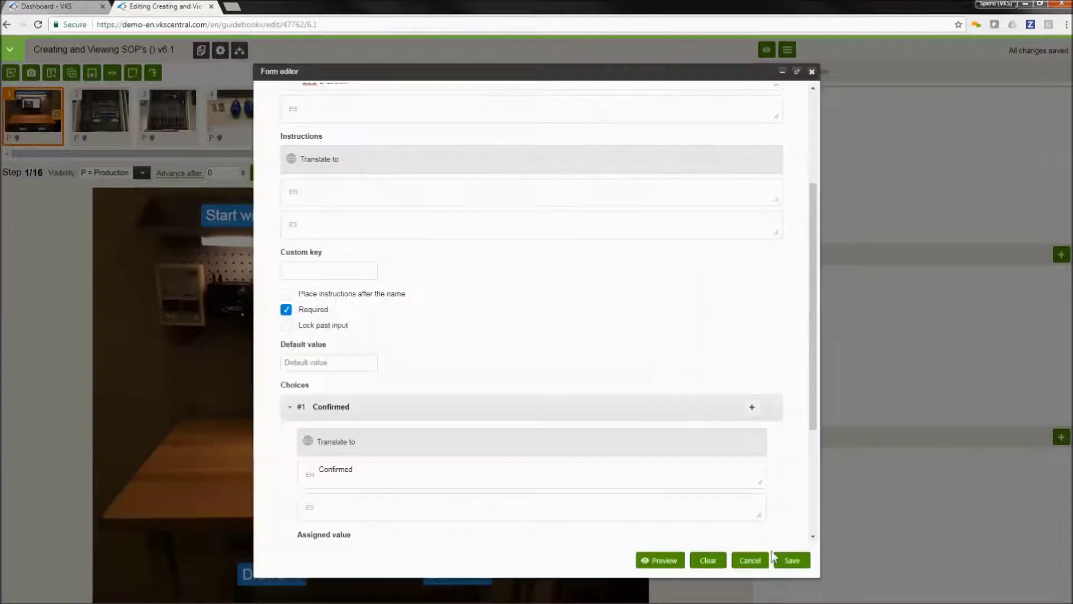
click(792, 562)
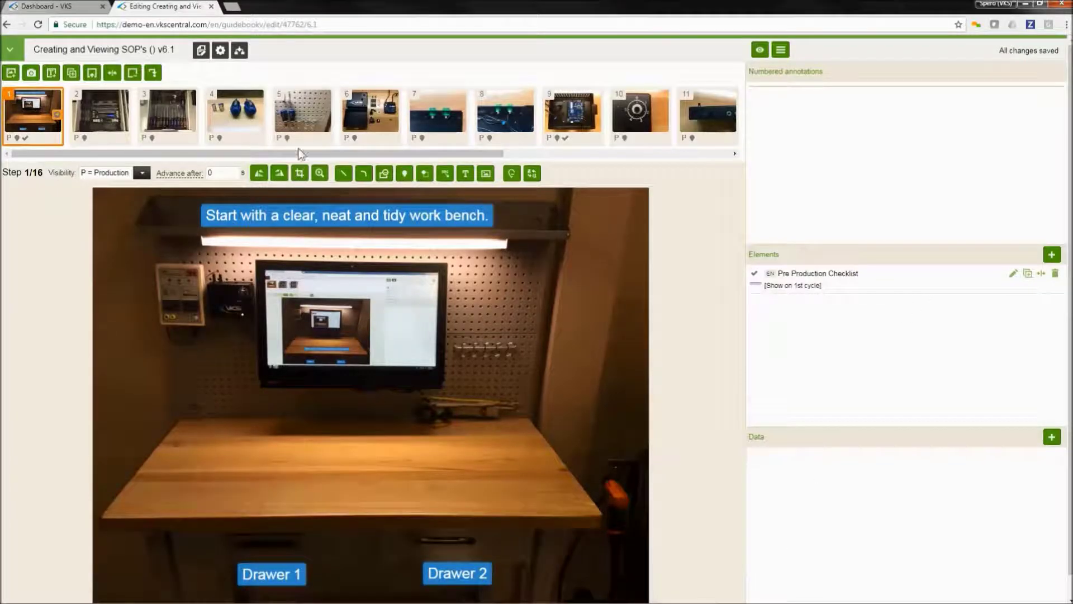
drag(324, 155, 699, 150)
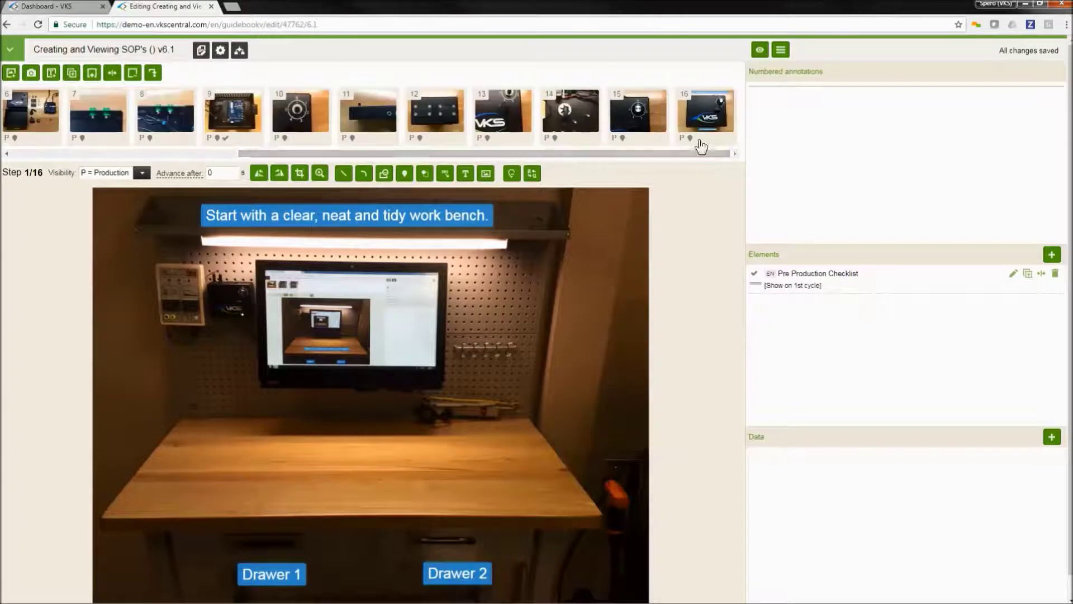
Add a form element to step 16 named 'Final Inspection Checklist'
click(696, 113)
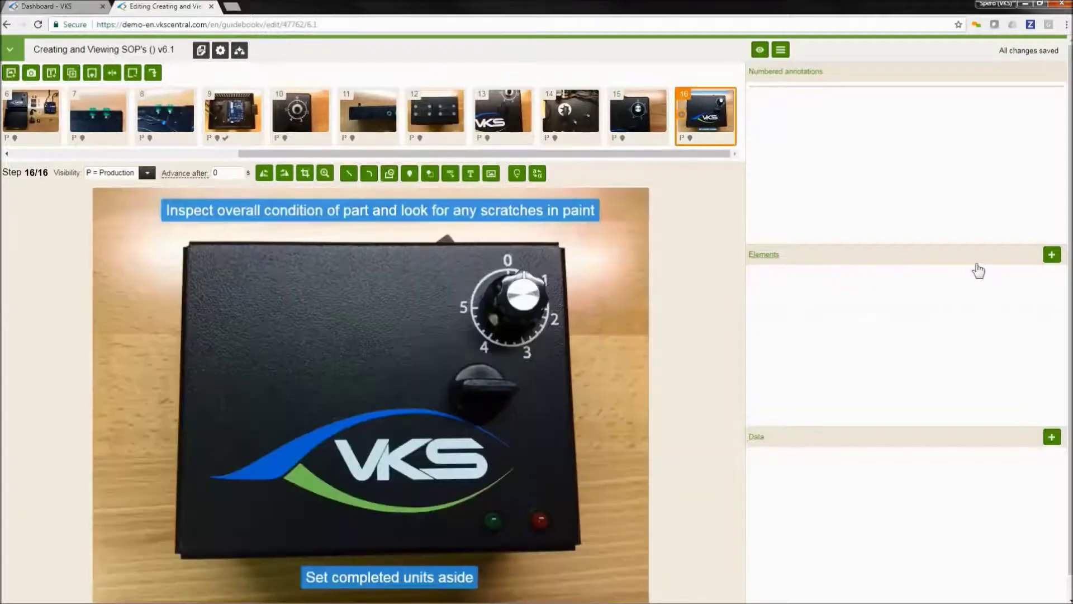
click(1051, 255)
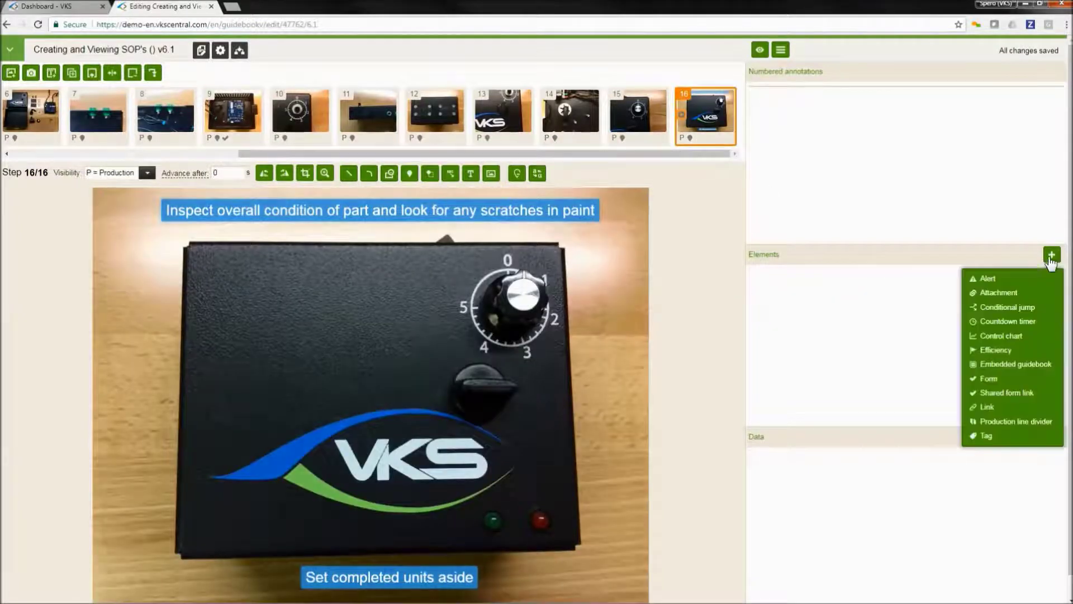
click(974, 378)
drag(351, 220, 277, 220)
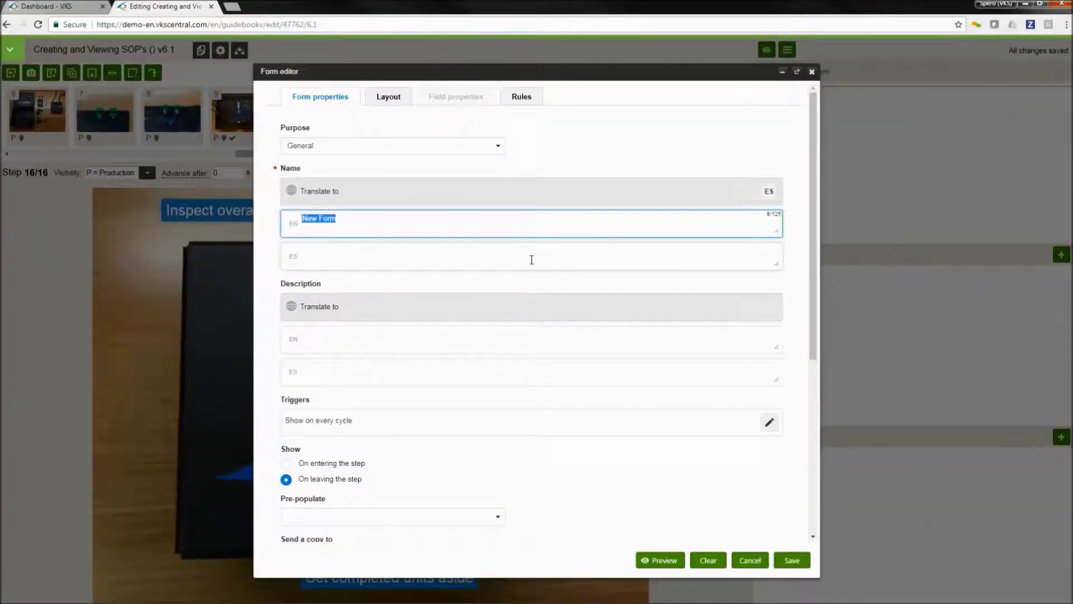
text(Final Inspection Checklist)
scroll(571, 304, down, 1)
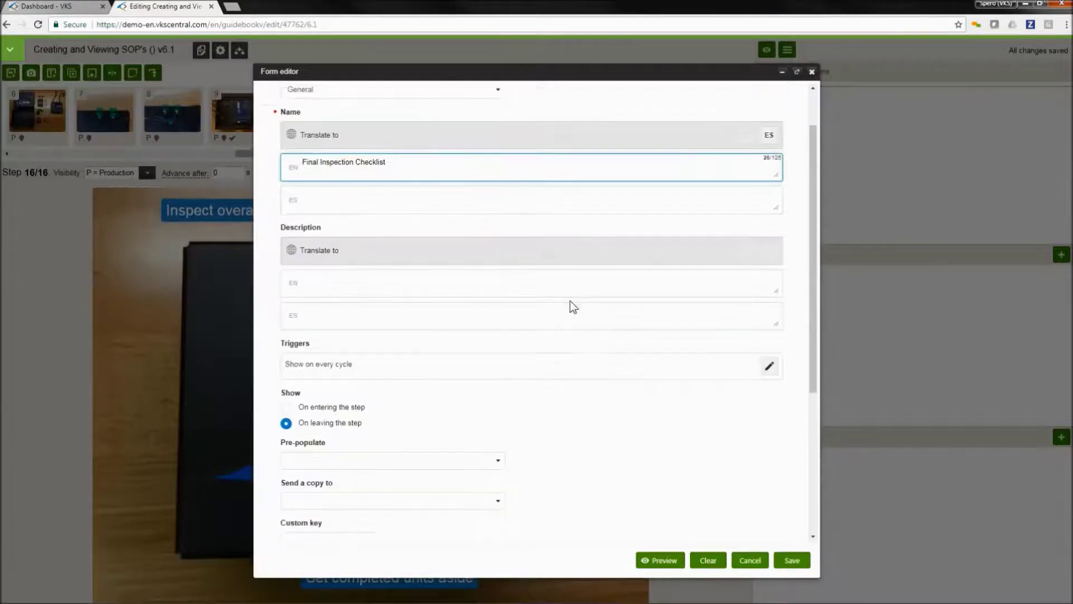
Change the form's trigger from every cycle to show on stop
click(770, 367)
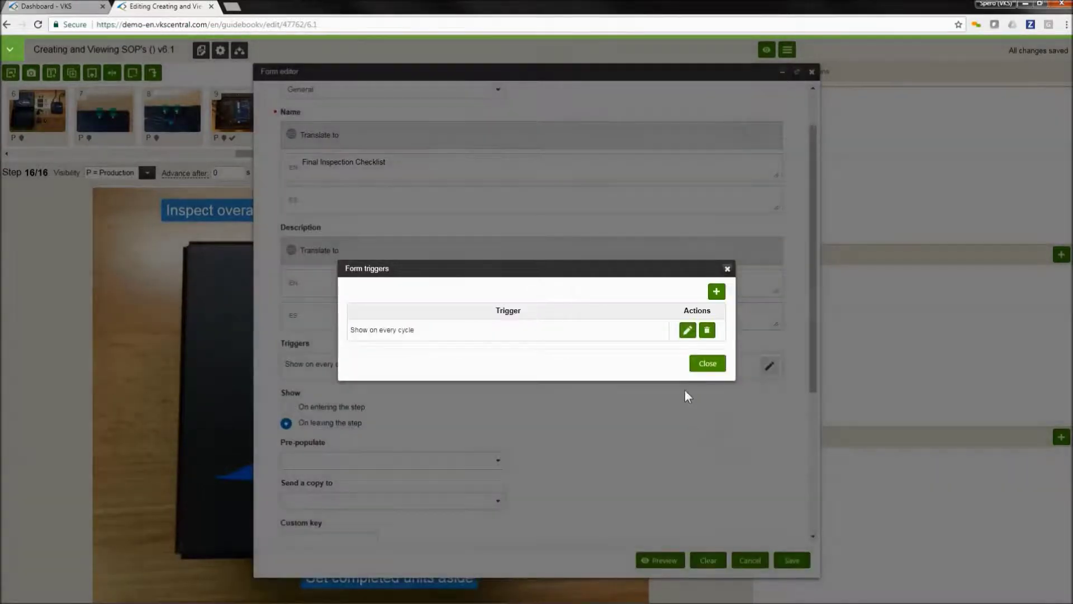
click(686, 330)
click(663, 302)
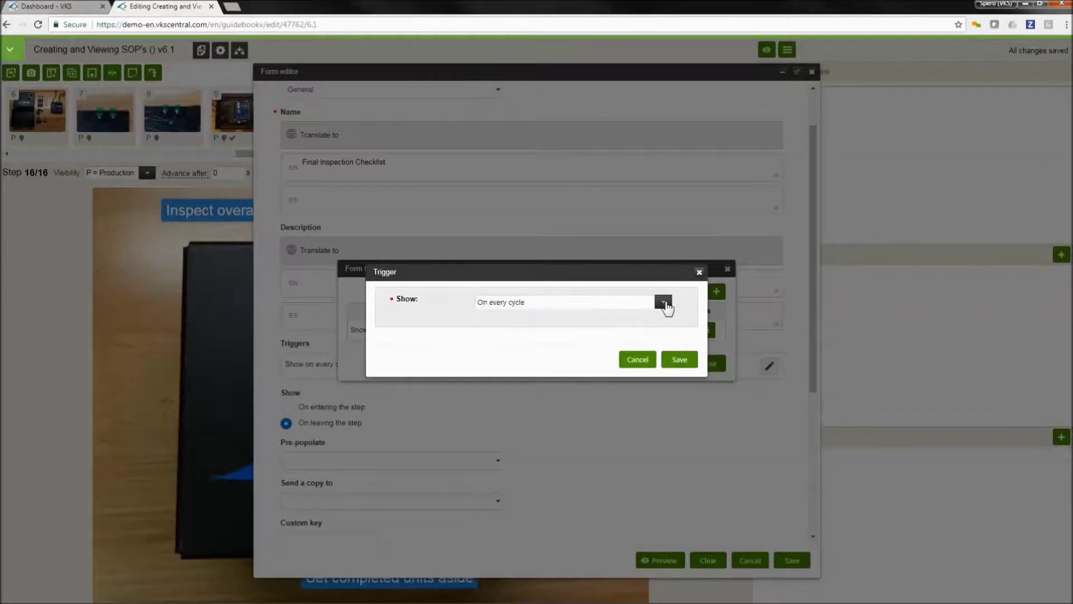
drag(666, 332, 670, 452)
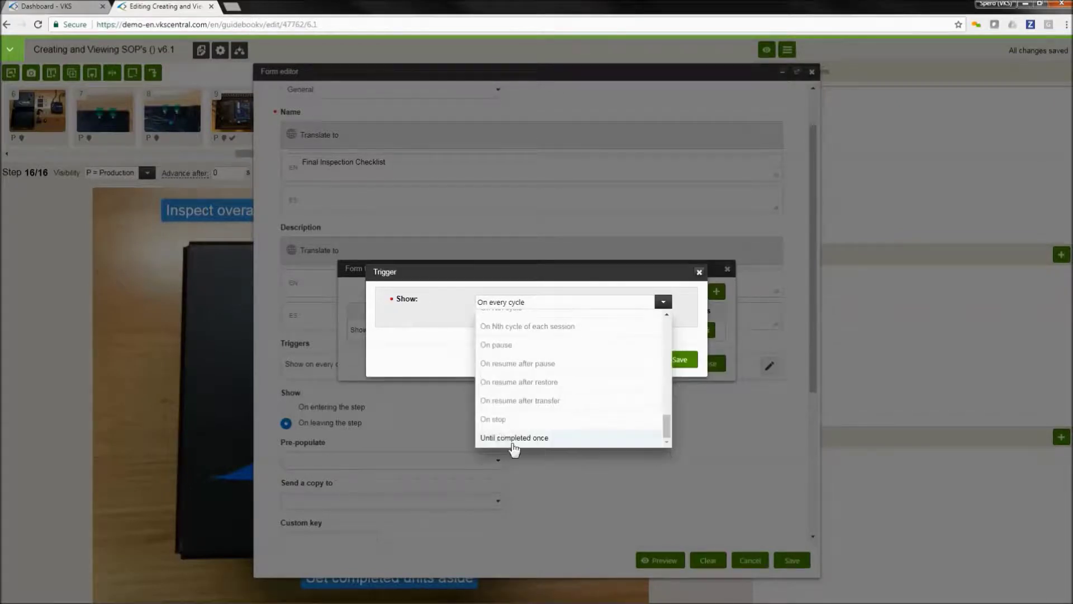
click(504, 422)
click(681, 362)
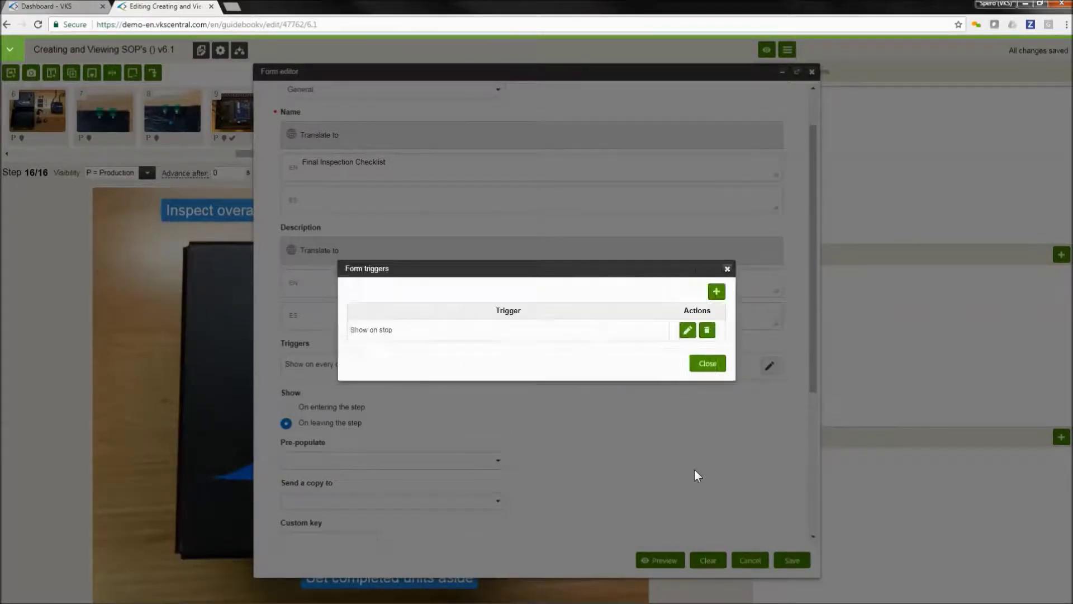
click(707, 364)
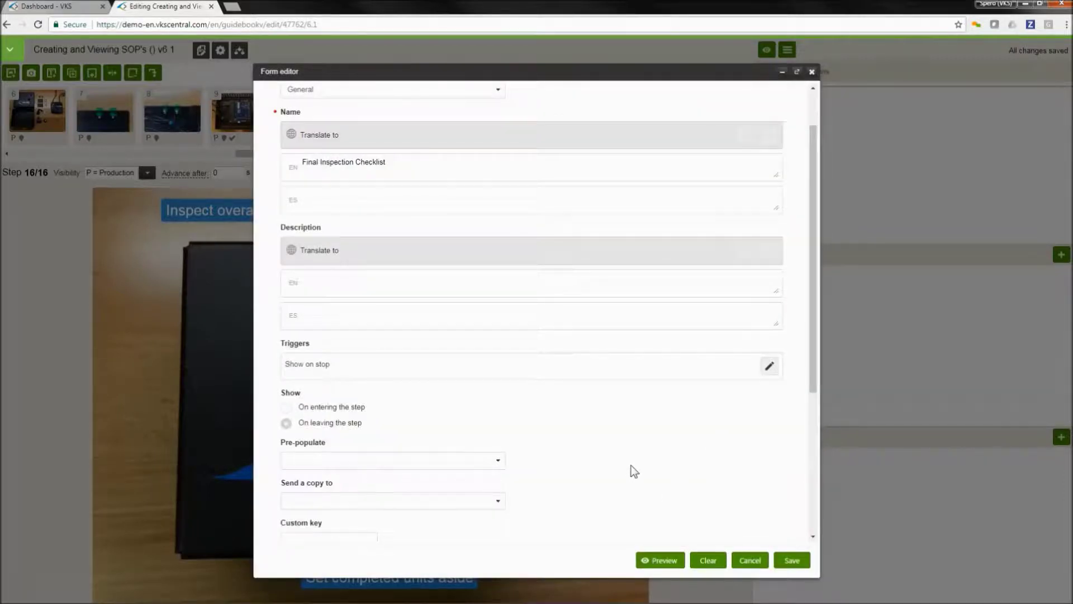
scroll(635, 472, up, 1)
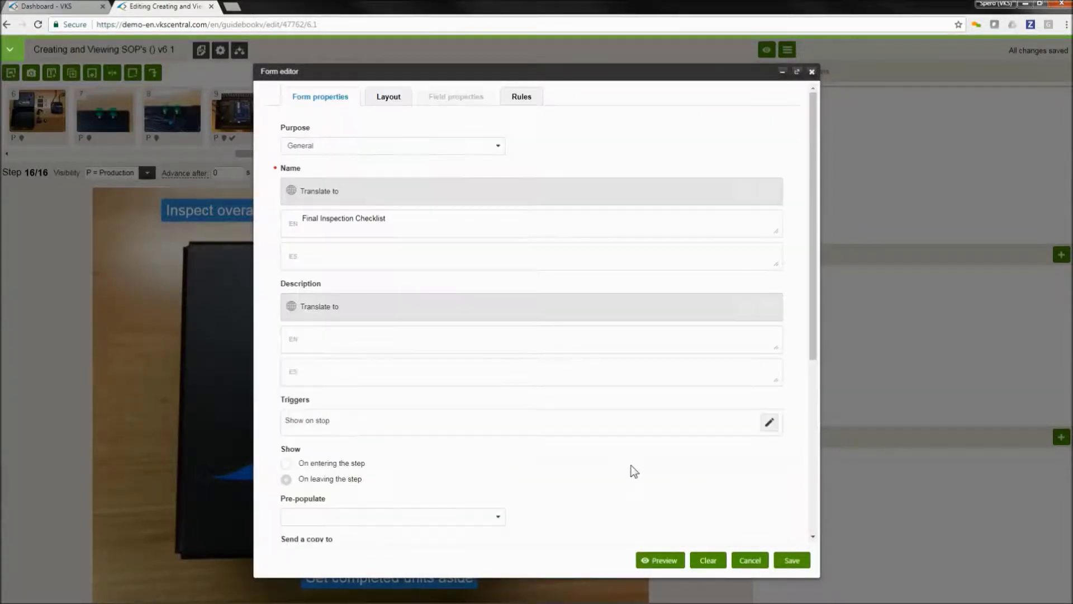
click(395, 101)
Add a checkbox field named 'Confirm all tools are put back in the correct location'
click(301, 239)
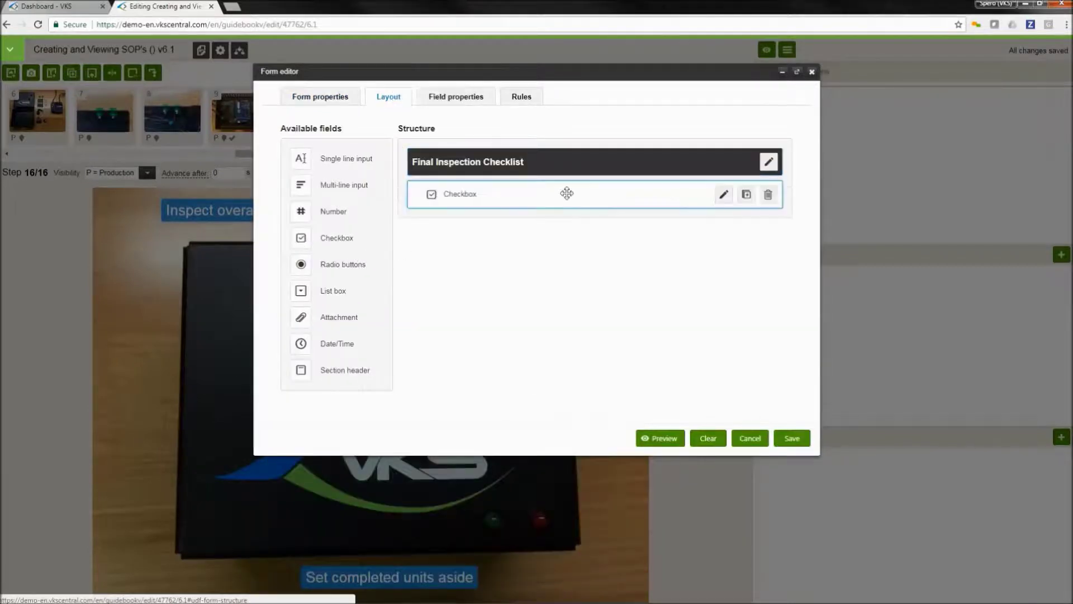
click(568, 192)
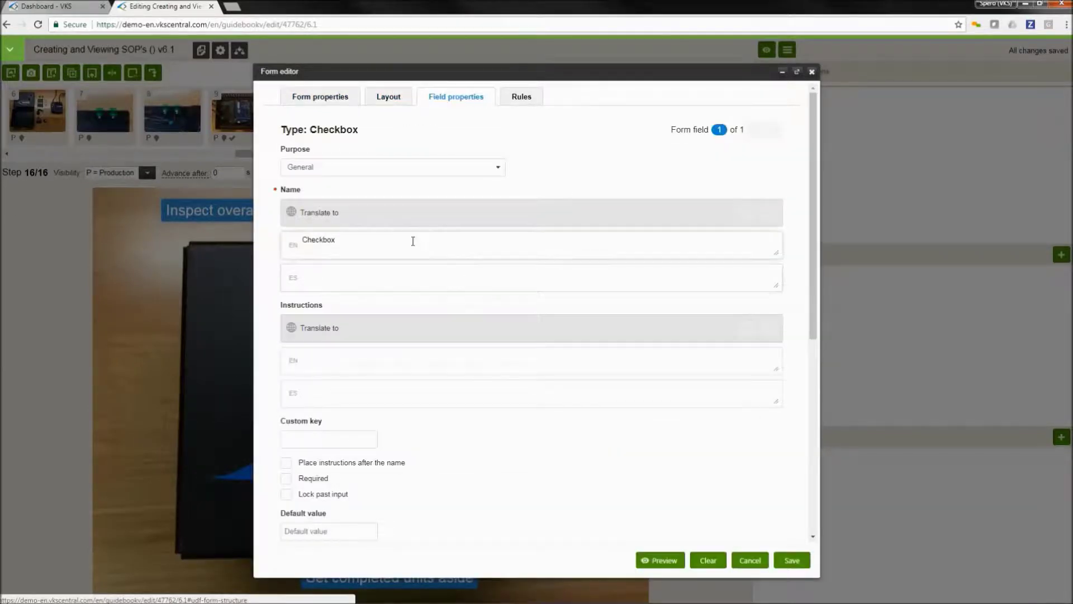
drag(412, 240, 296, 240)
text(Conf)
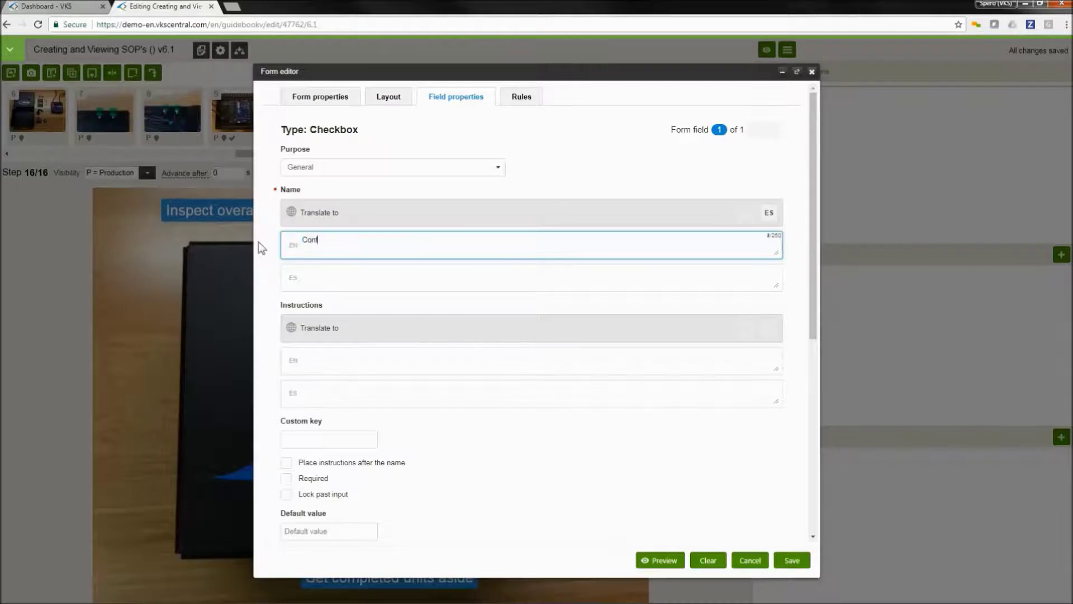
text(irm all tools are put back in the correct l)
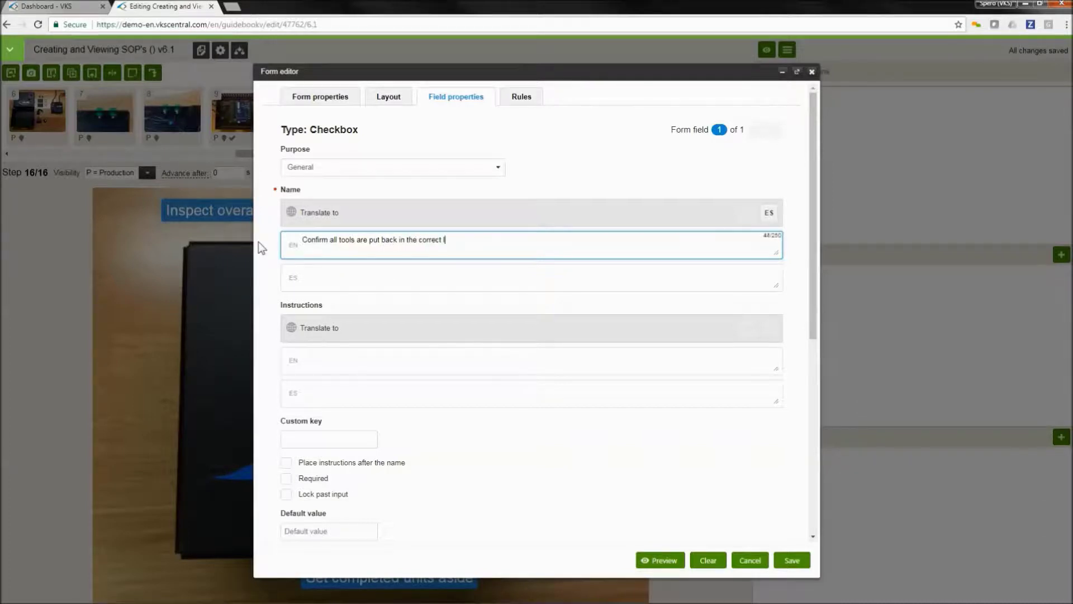
text(ocation)
Make the tools checkbox required with the choice 'Confirmed', and preview the form
click(286, 479)
scroll(495, 450, down, 2)
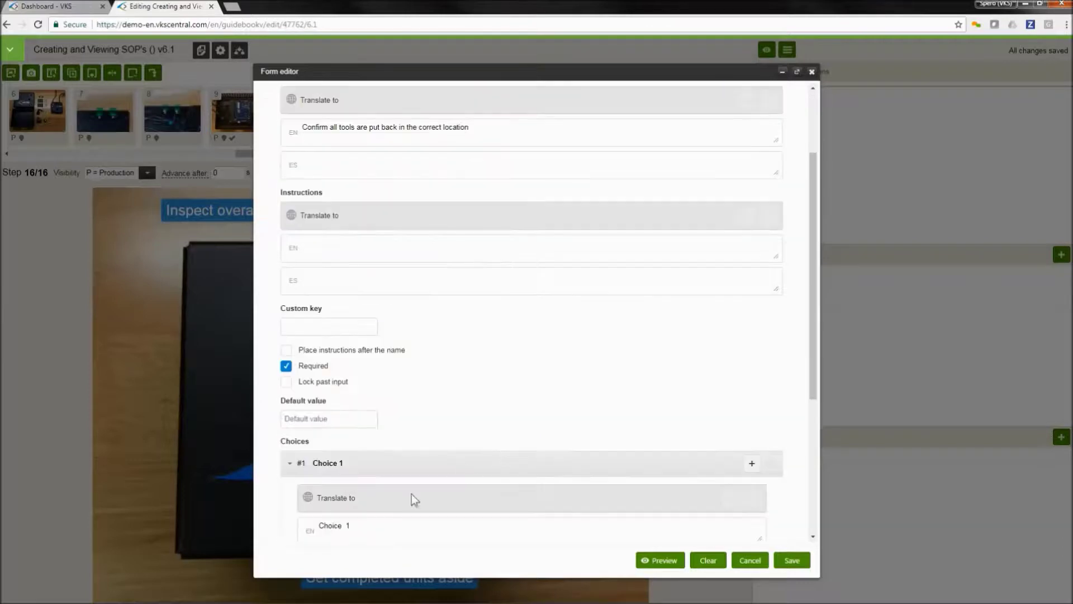
scroll(462, 468, down, 2)
drag(384, 414, 288, 415)
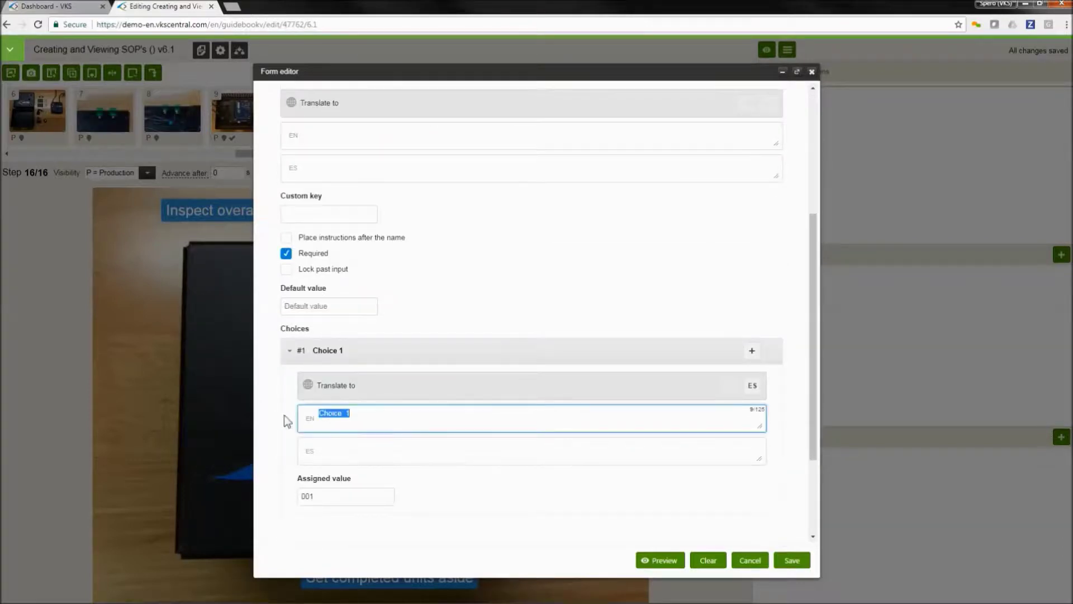
text(Confirmed)
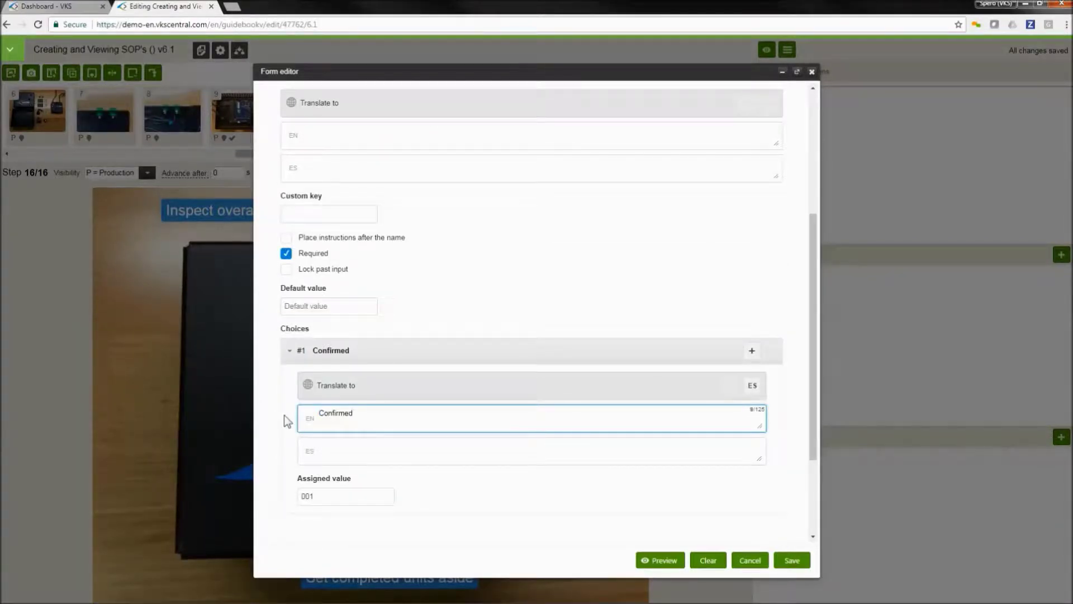
scroll(587, 419, down, 3)
click(649, 561)
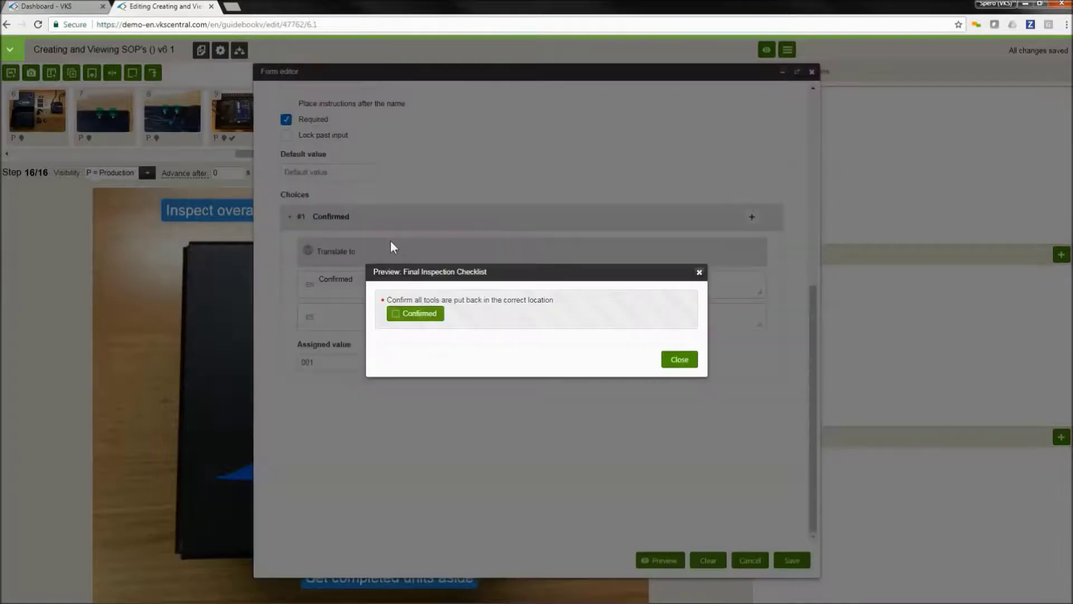
click(680, 358)
scroll(489, 392, up, 6)
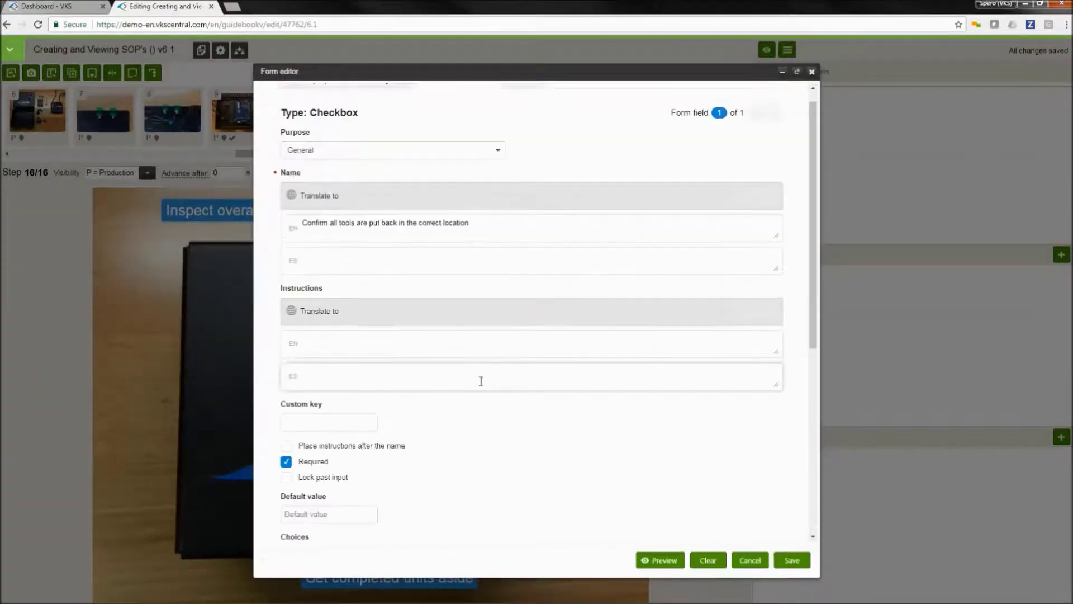
click(393, 100)
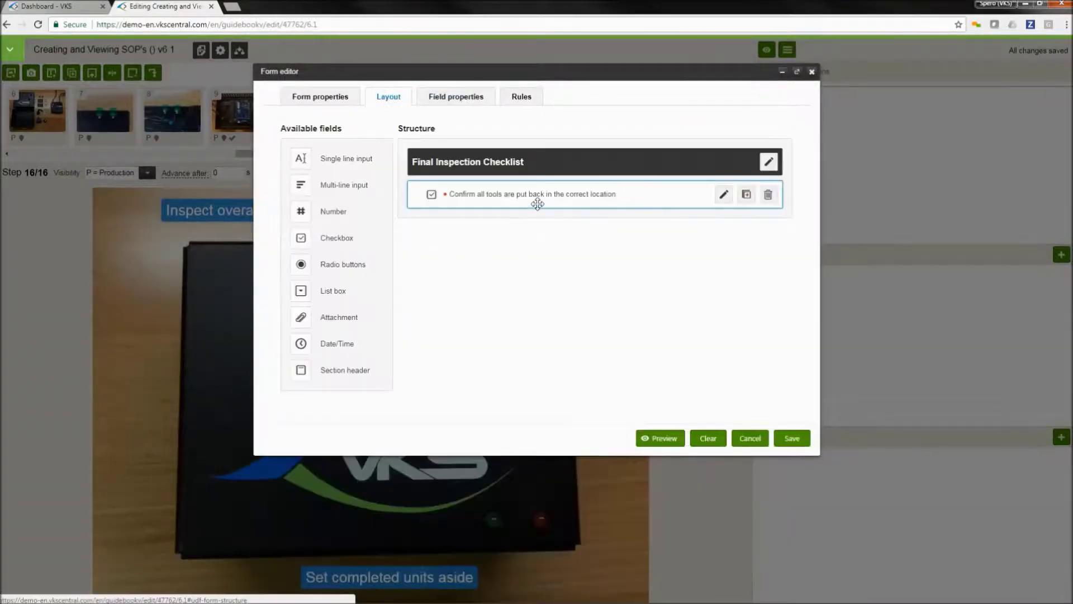
Duplicate the checkbox as 'Confirm all completed parts are safely stacked and secured' and save the form
click(748, 204)
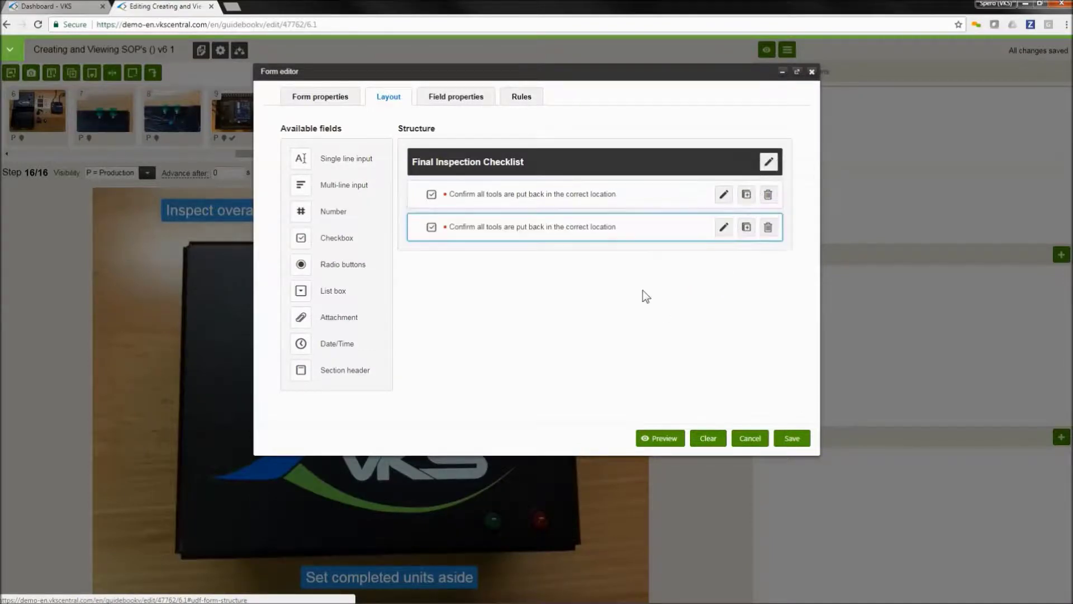
click(536, 226)
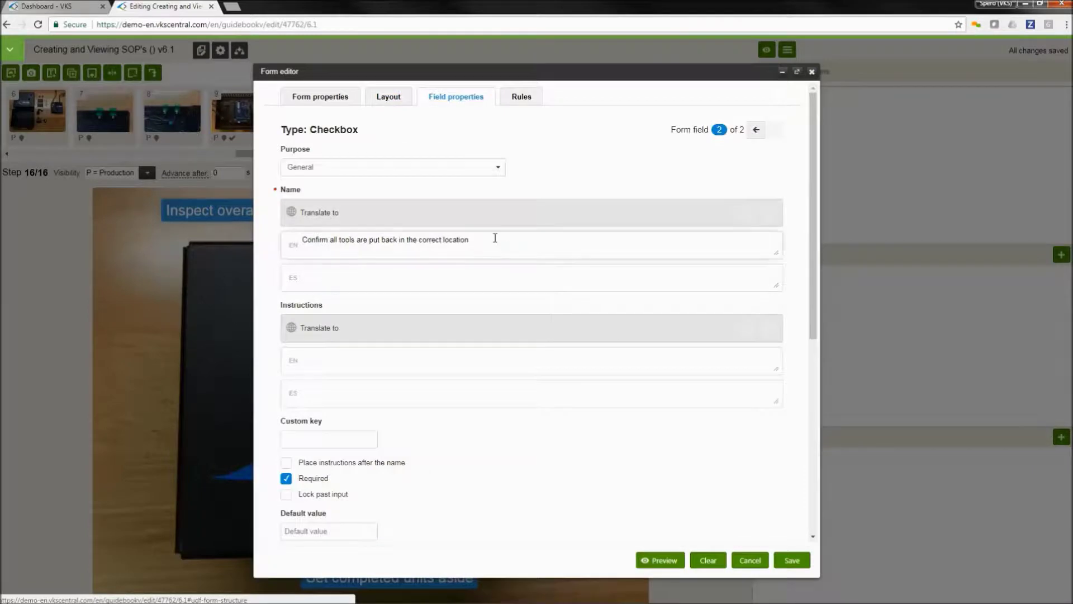
drag(493, 239, 318, 256)
text(Con)
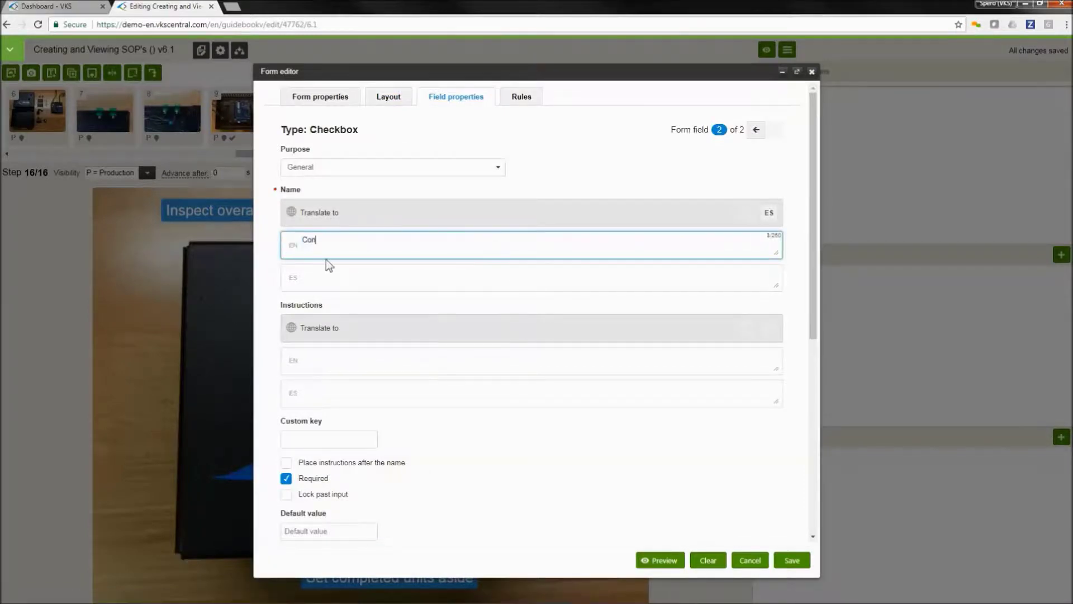
text(firm all completed parts are safely stack)
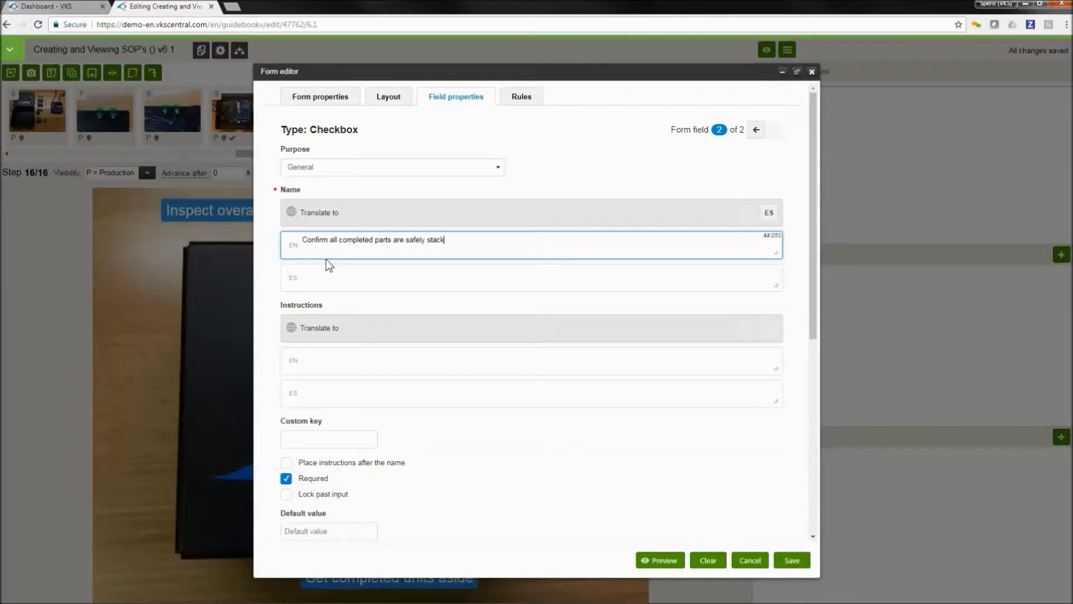
text(ed and secured)
click(658, 561)
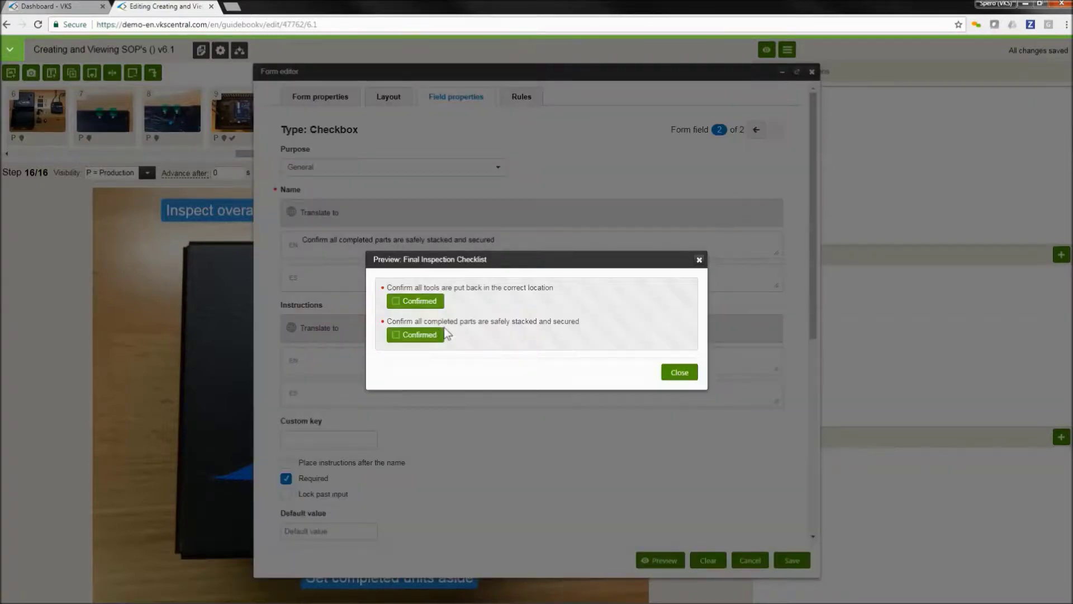
click(679, 373)
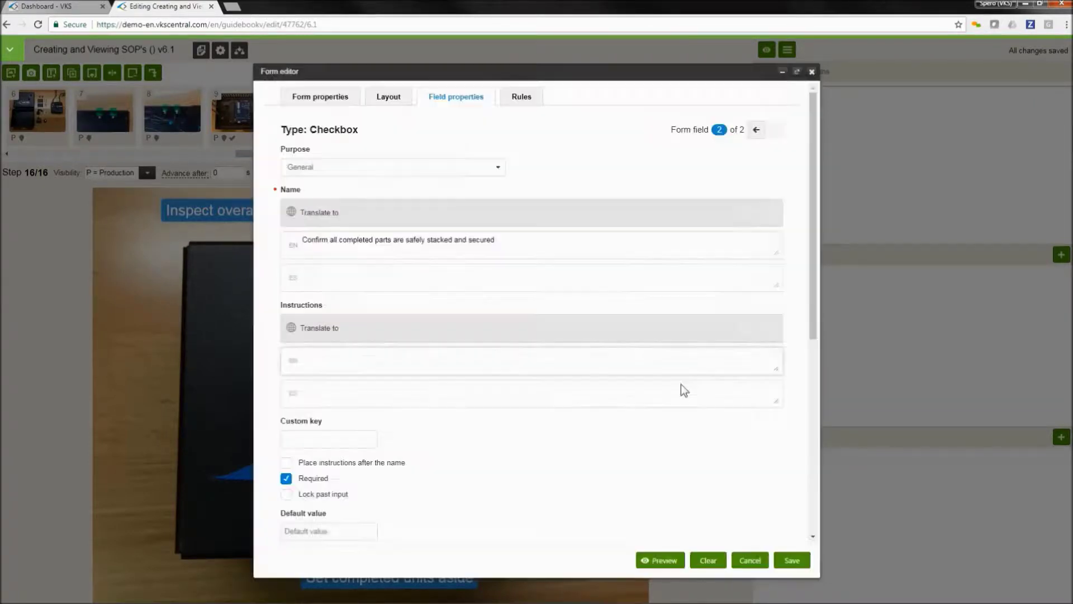
click(791, 559)
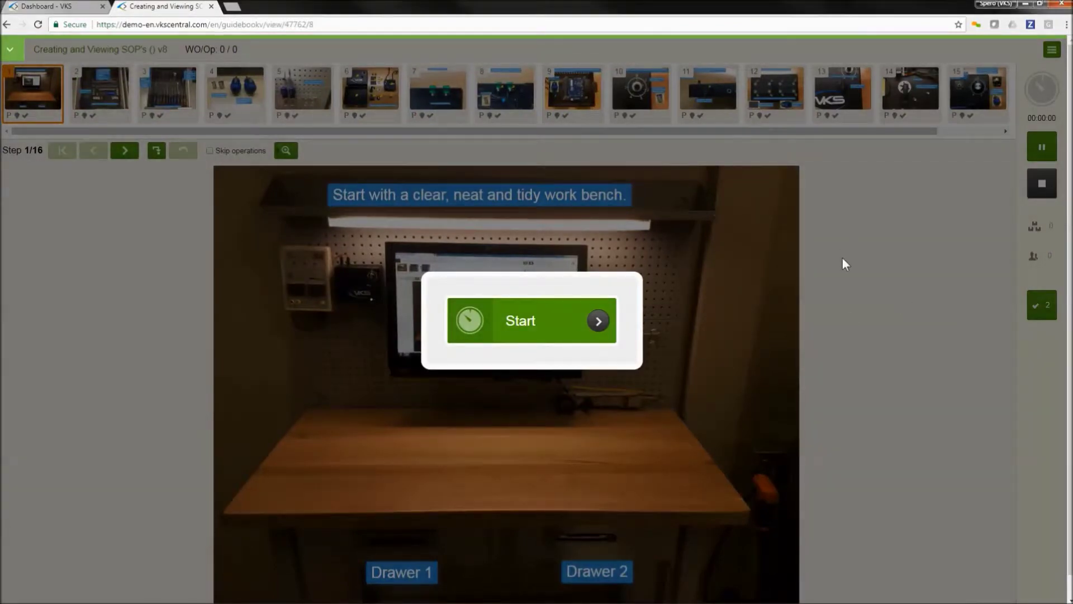
Start the guide, tick Confirmed on the Pre Production Checklist, and save it
click(562, 335)
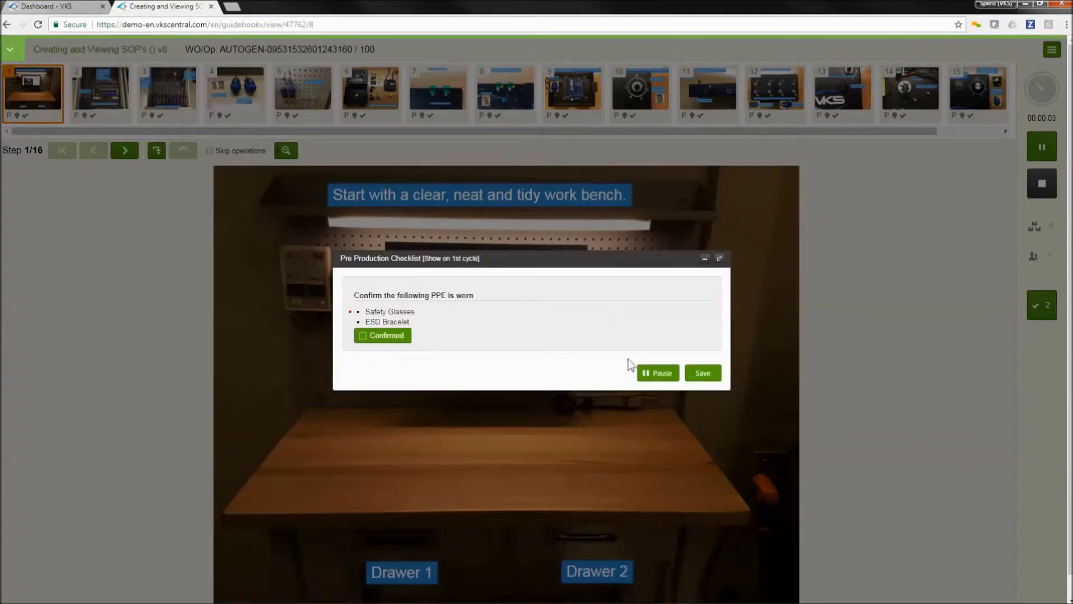
click(714, 376)
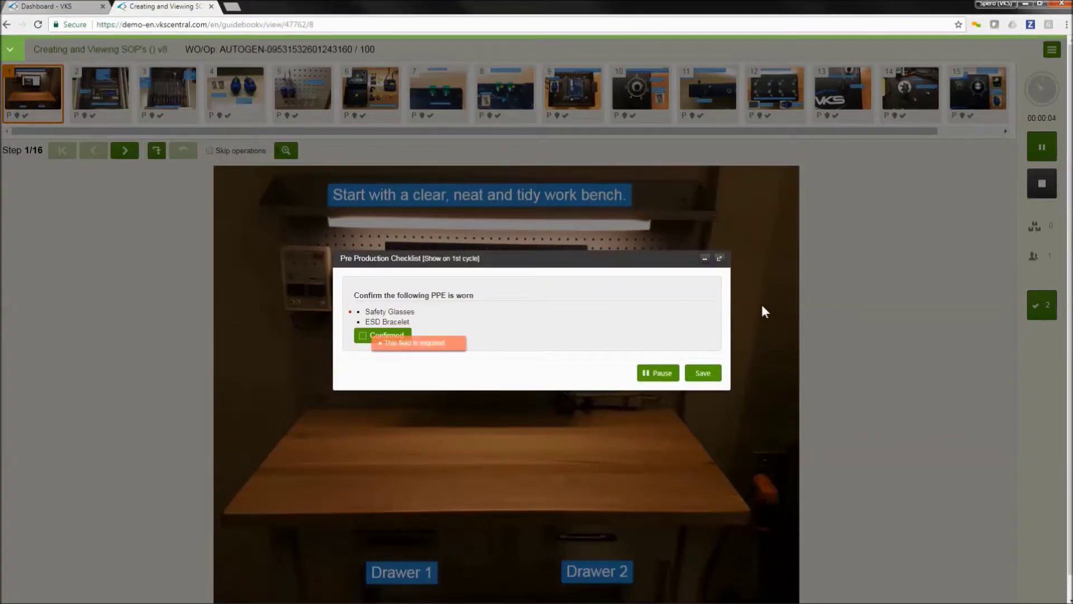
click(362, 335)
click(706, 371)
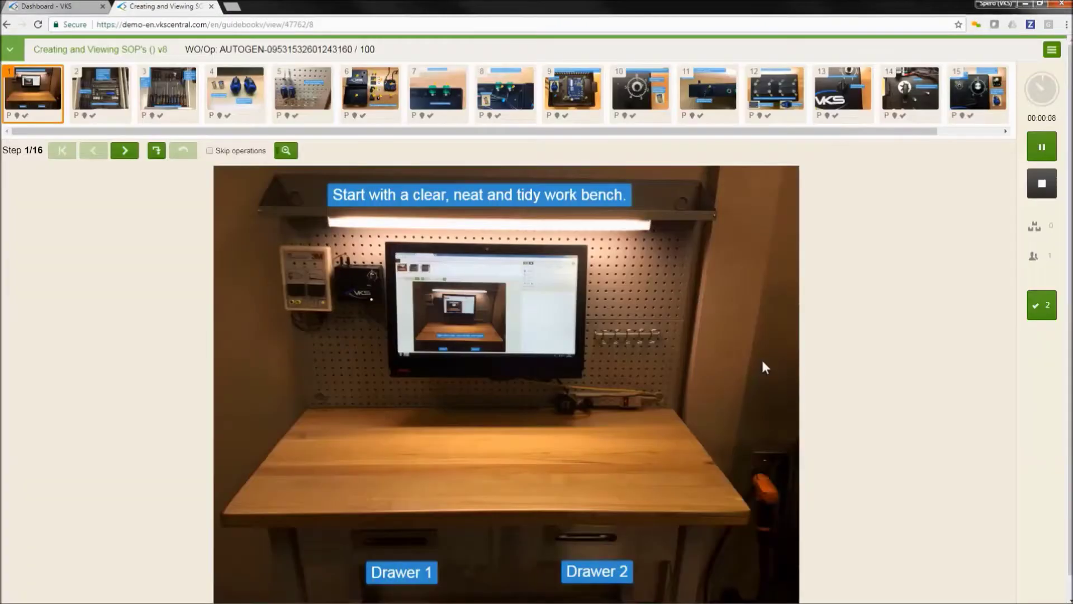
Advance to step 16 and stop the job, marking it as completed
click(126, 151)
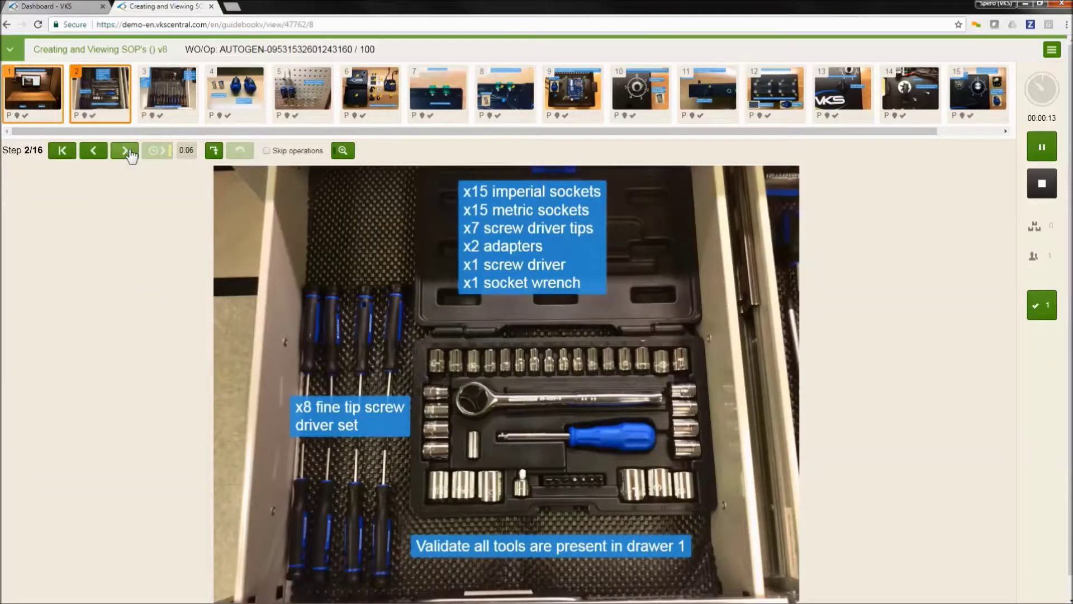
click(128, 152)
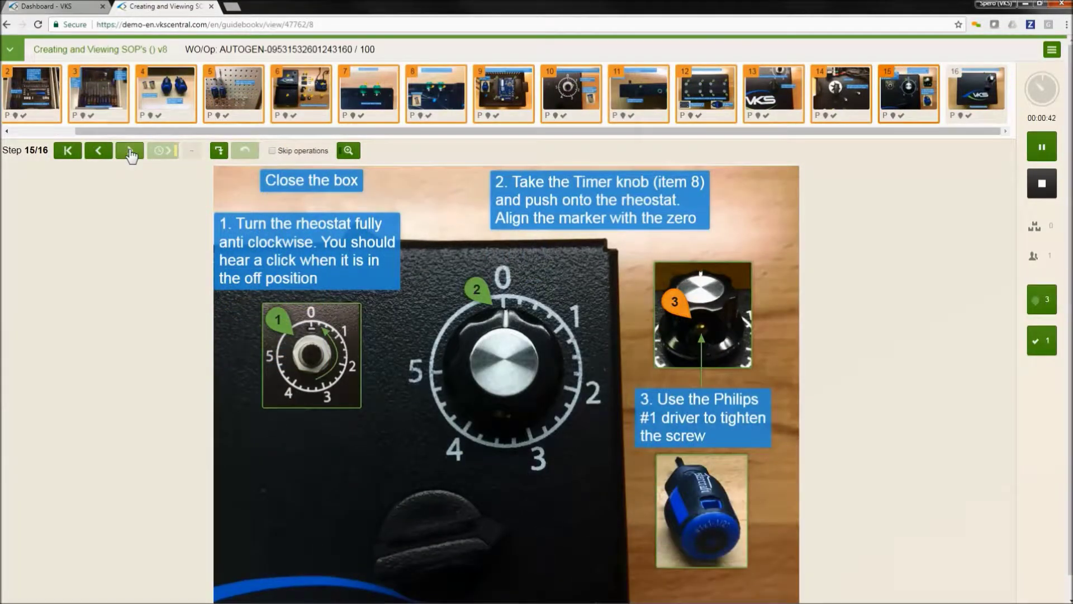
click(130, 152)
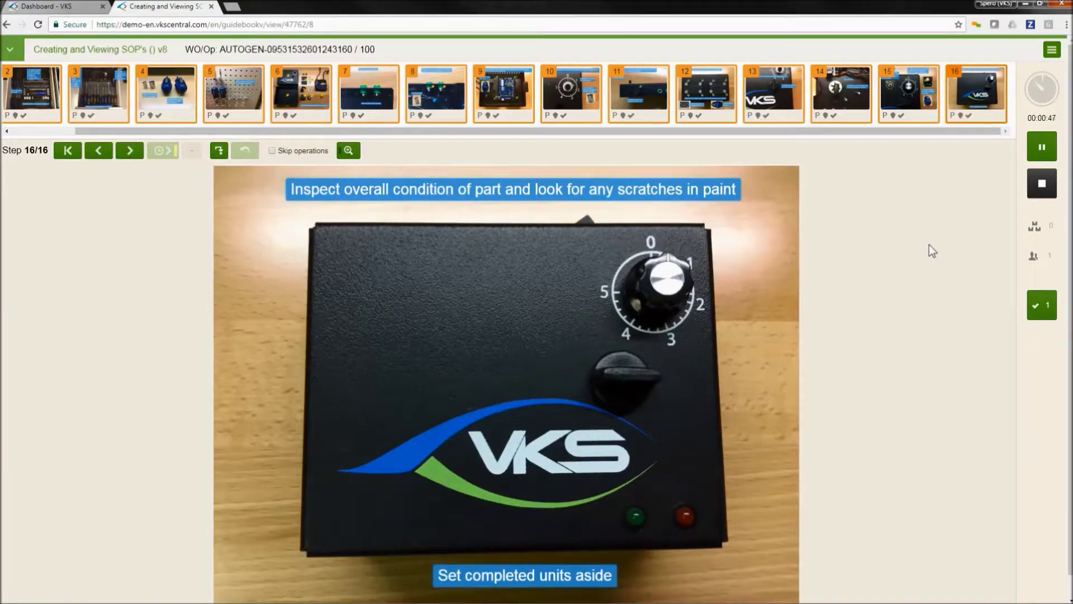
click(1039, 185)
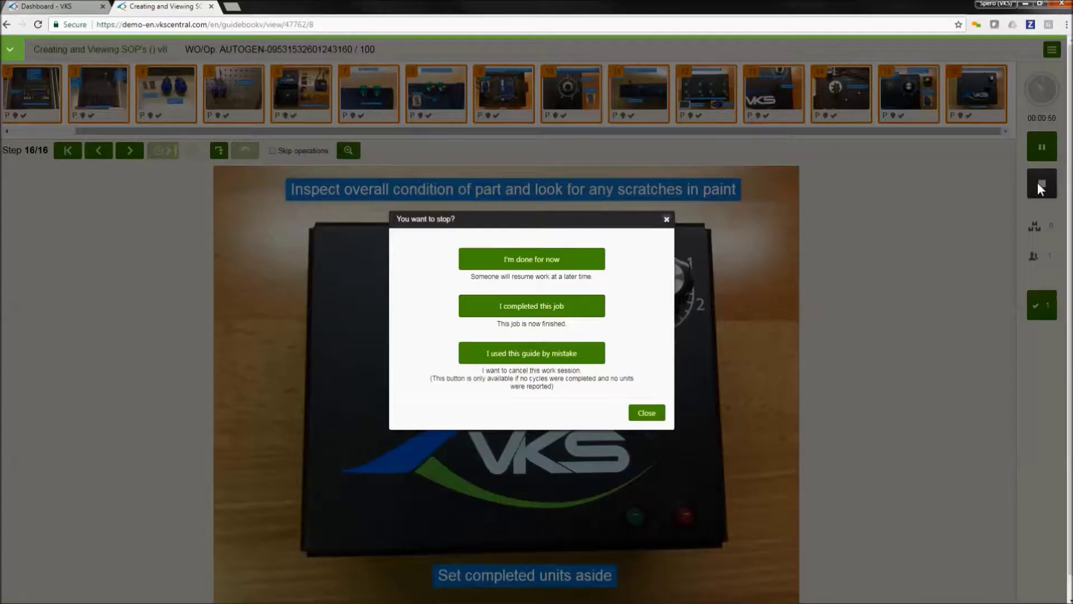
click(560, 312)
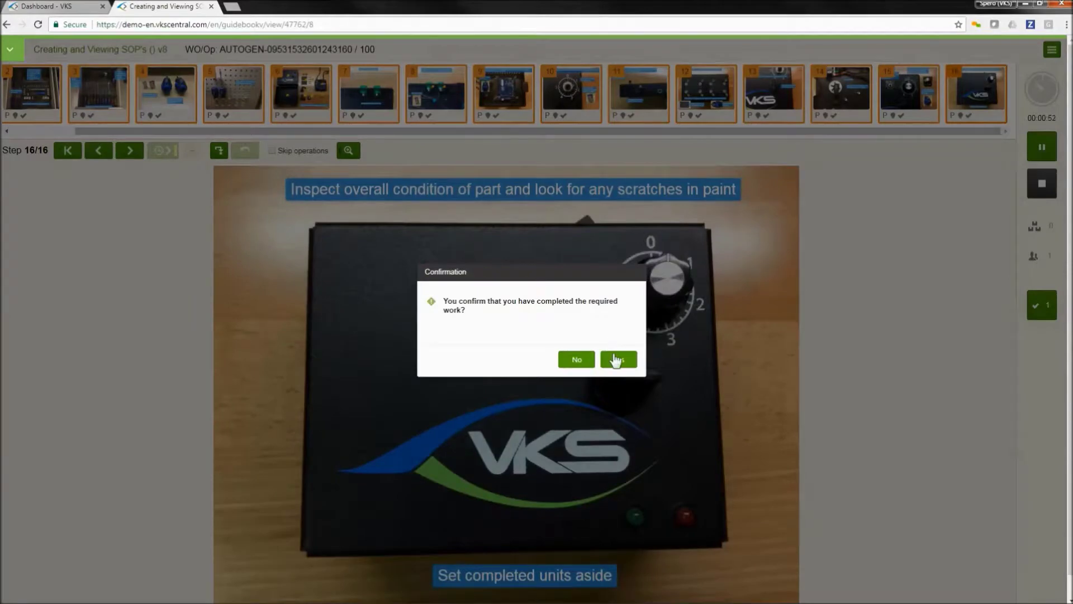
click(615, 360)
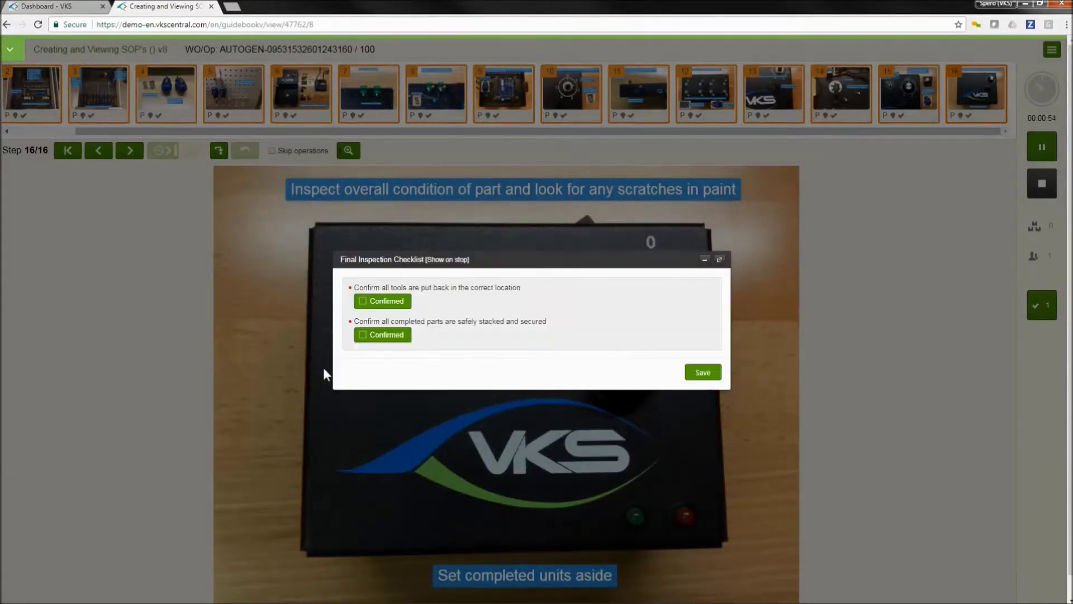
Confirm both Final Inspection Checklist items (tools put back, parts stacked) and save
click(361, 302)
click(360, 335)
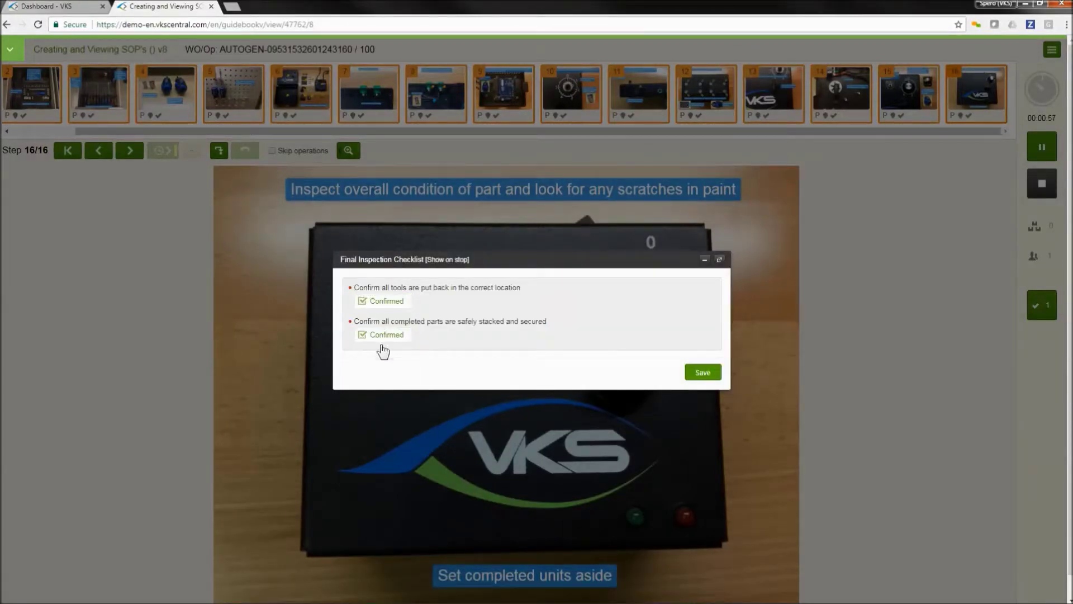
click(706, 374)
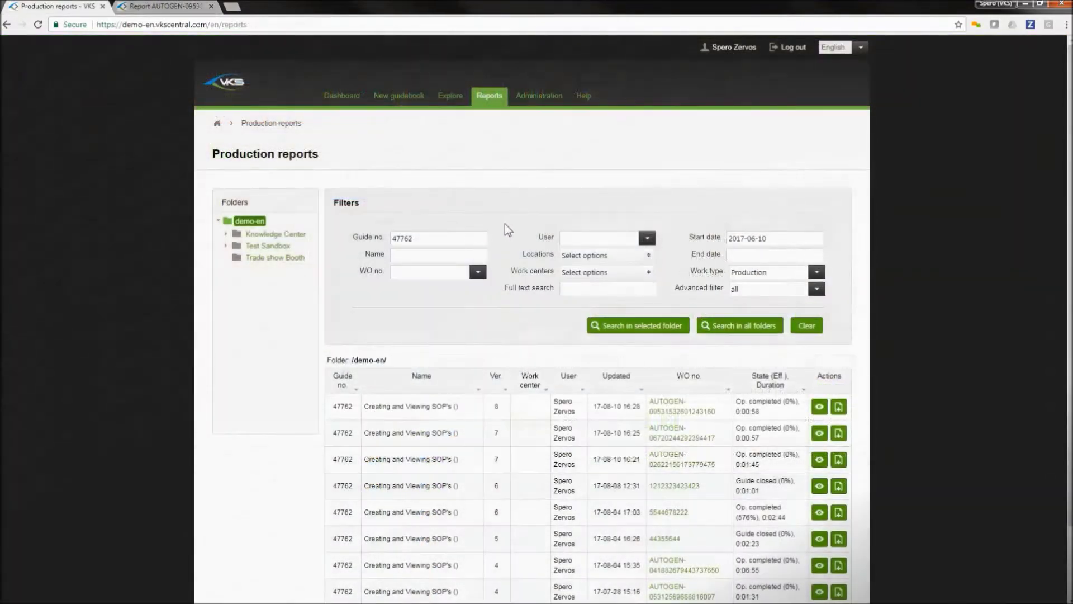
Open the production report for the guide's latest v8 run from the reports list
scroll(506, 229, down, 1)
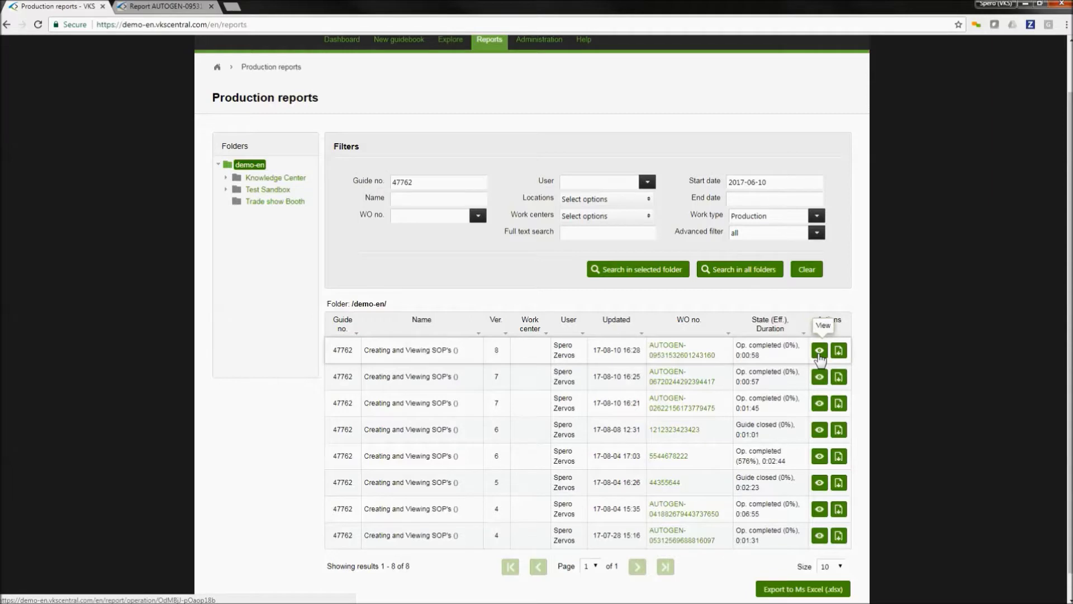
click(820, 352)
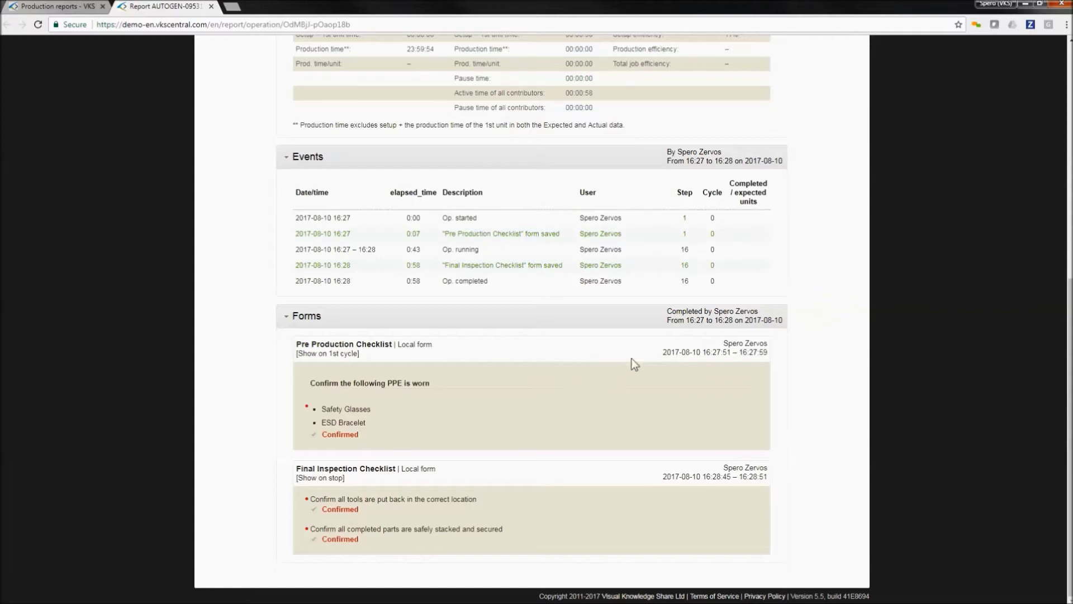
drag(722, 339, 776, 362)
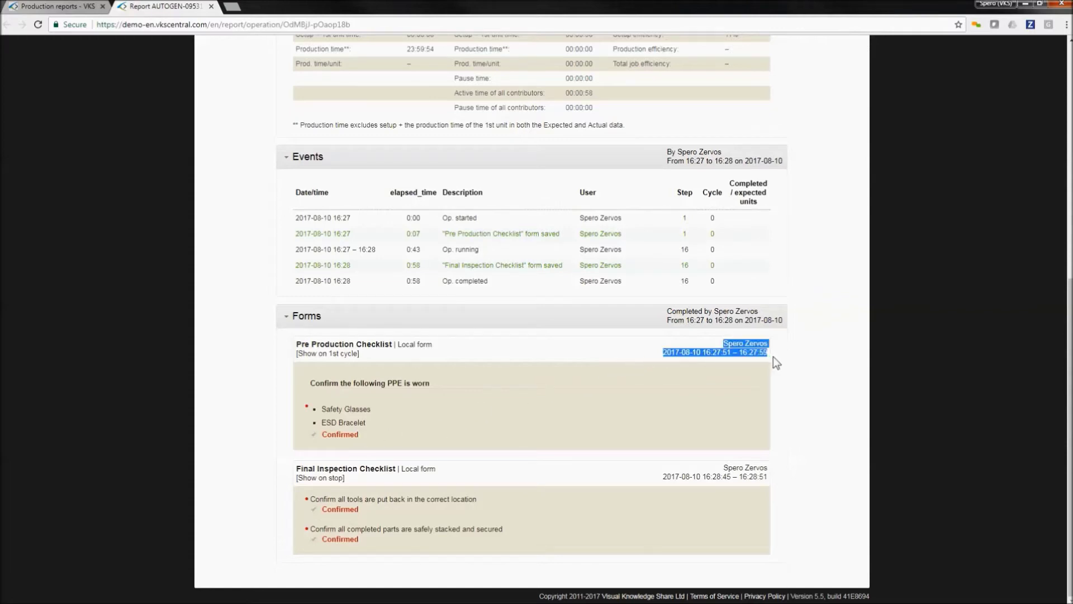
click(663, 367)
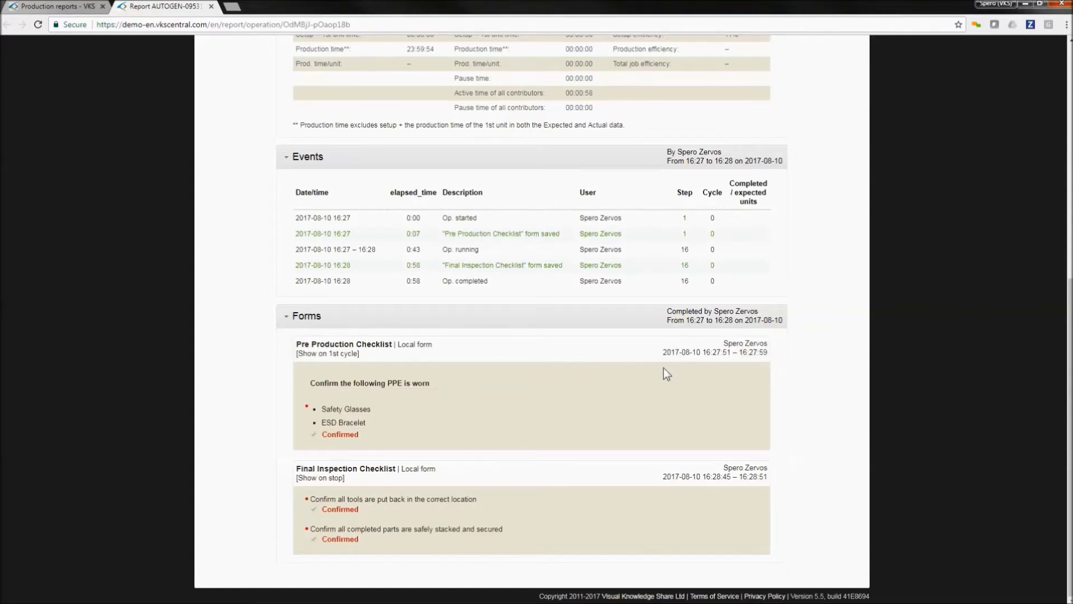